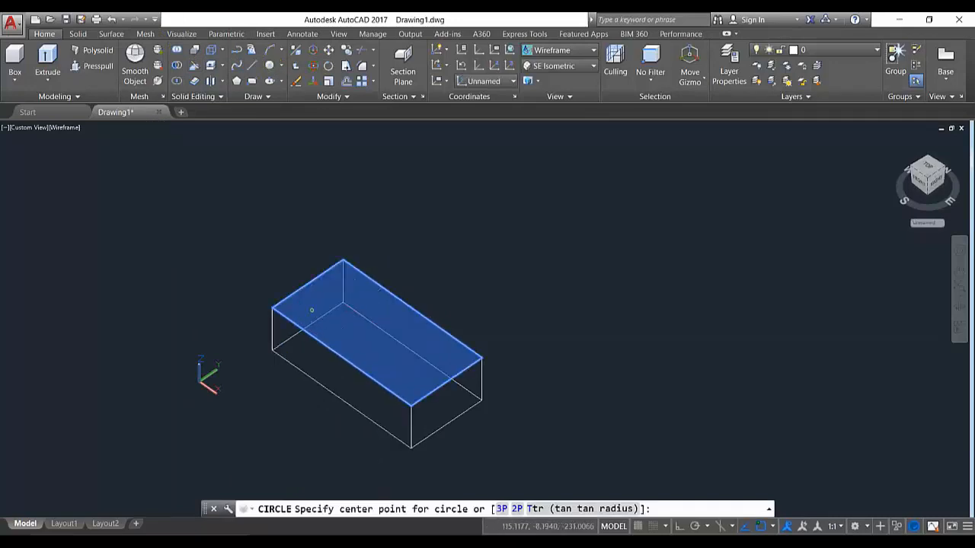
Step: Draw a circle of radius 24 near the far short end of the box's top face and turn on Ortho mode
left_click(312, 310)
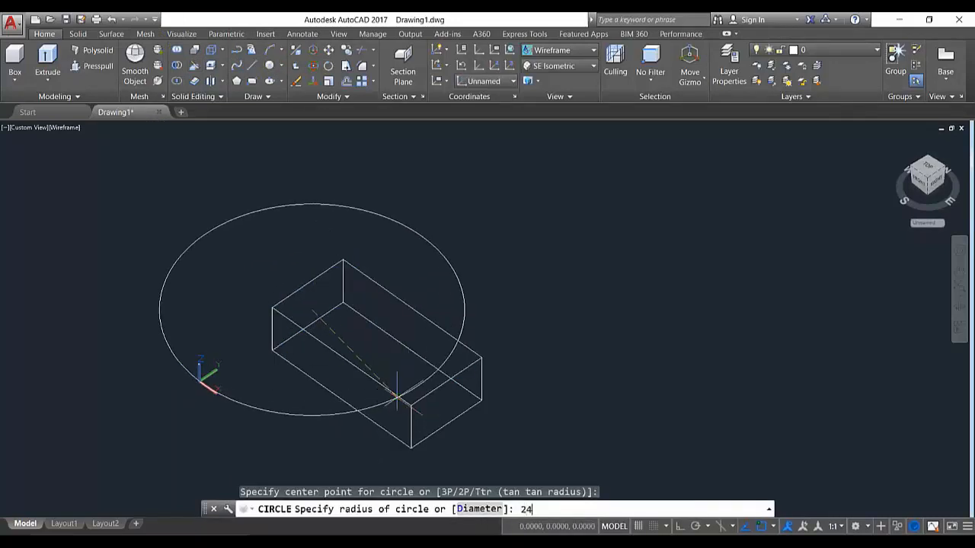
type("24")
key("Return")
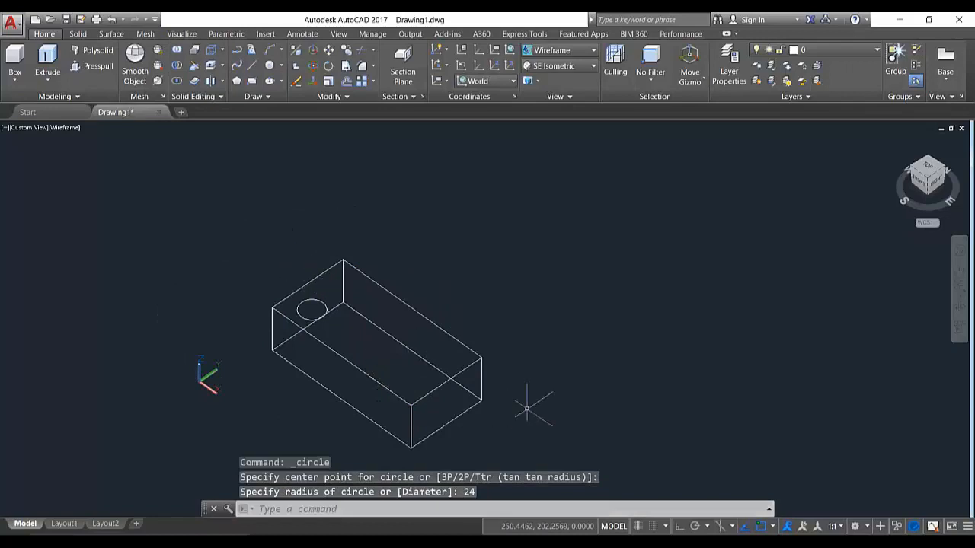
left_click(677, 526)
Step: Copy the circle 80 units along the Y axis on the top face
left_click(345, 50)
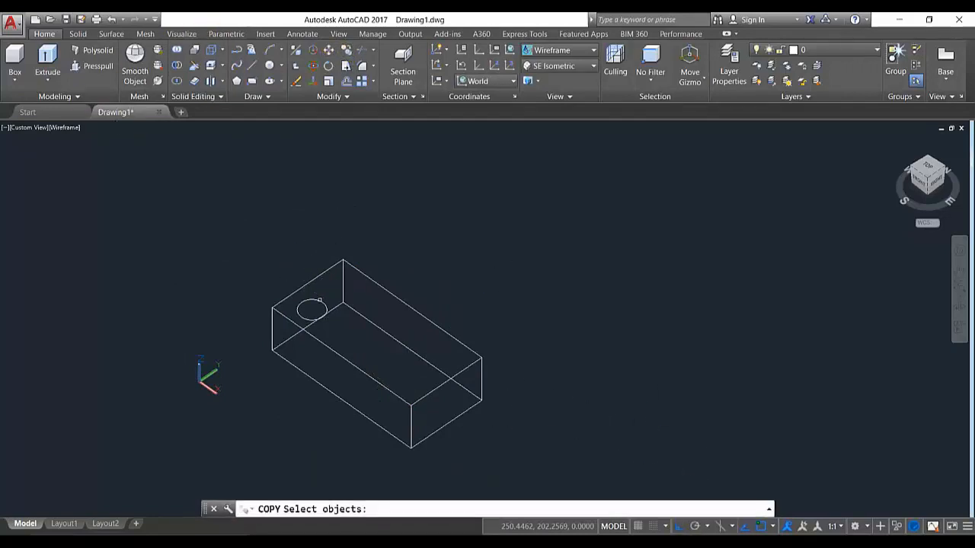
left_click(315, 301)
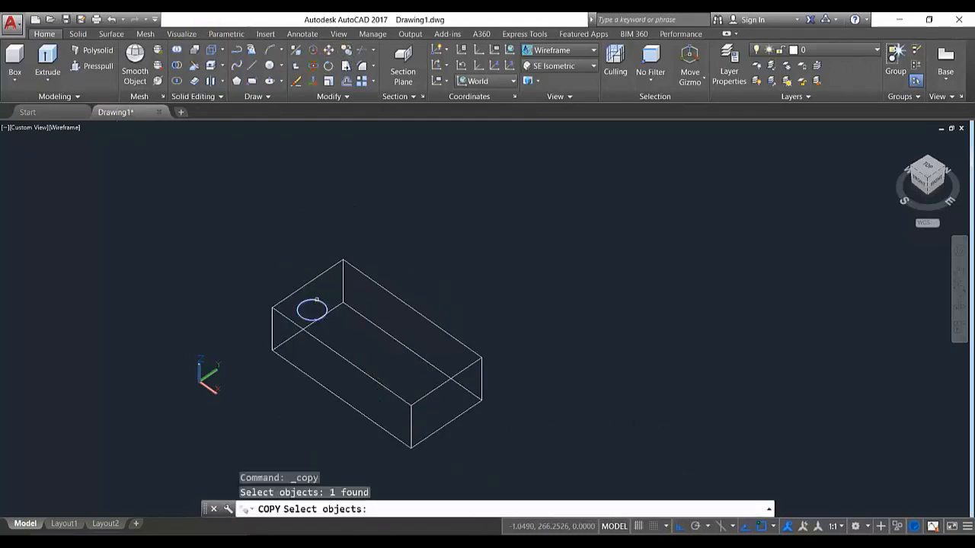
key("Return")
left_click(312, 309)
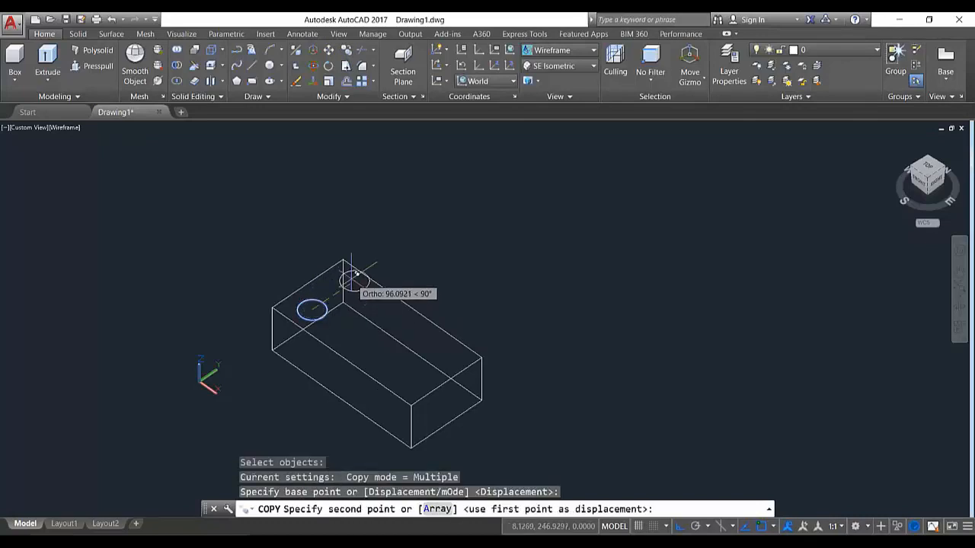
type("80")
key("Return")
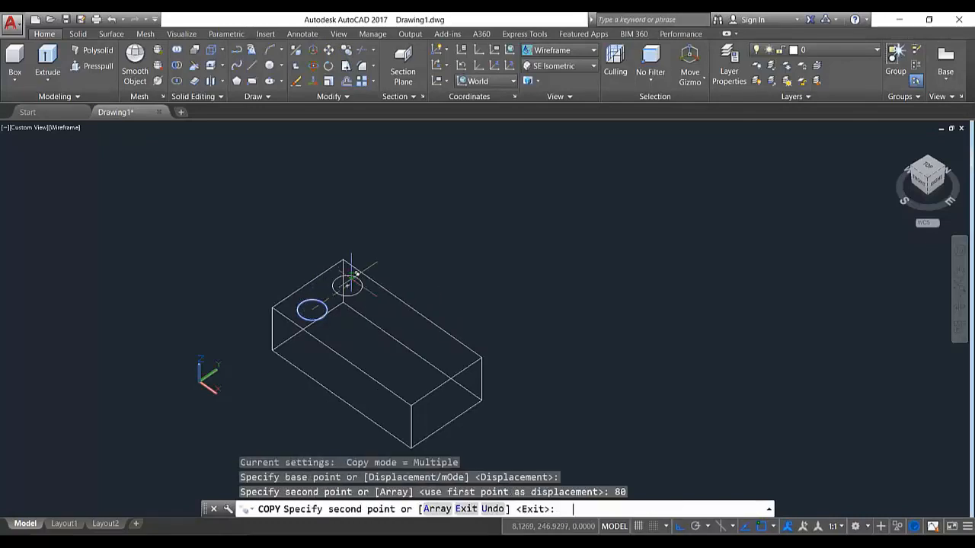
key("Return")
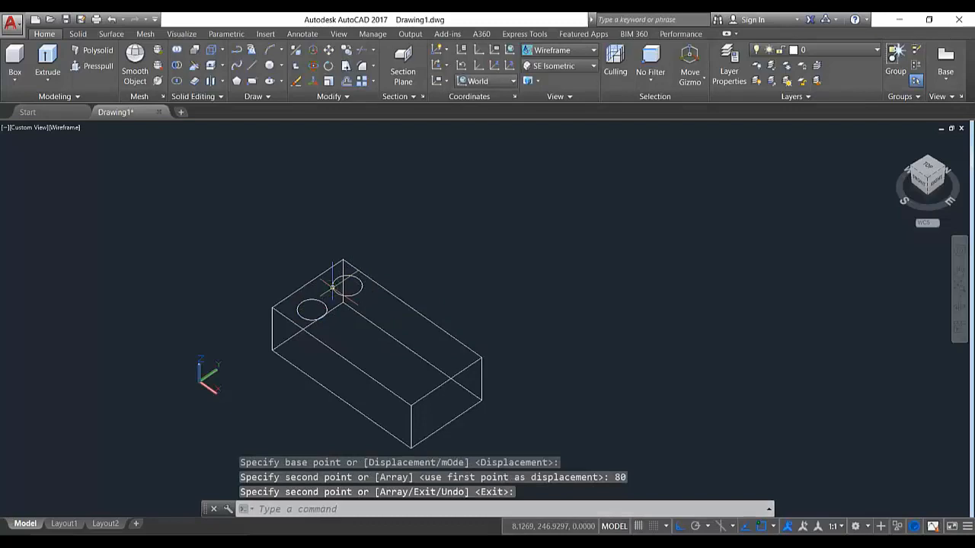
Step: Erase the copied circle, keeping only the original one
key("Escape")
key("Escape")
key("Escape")
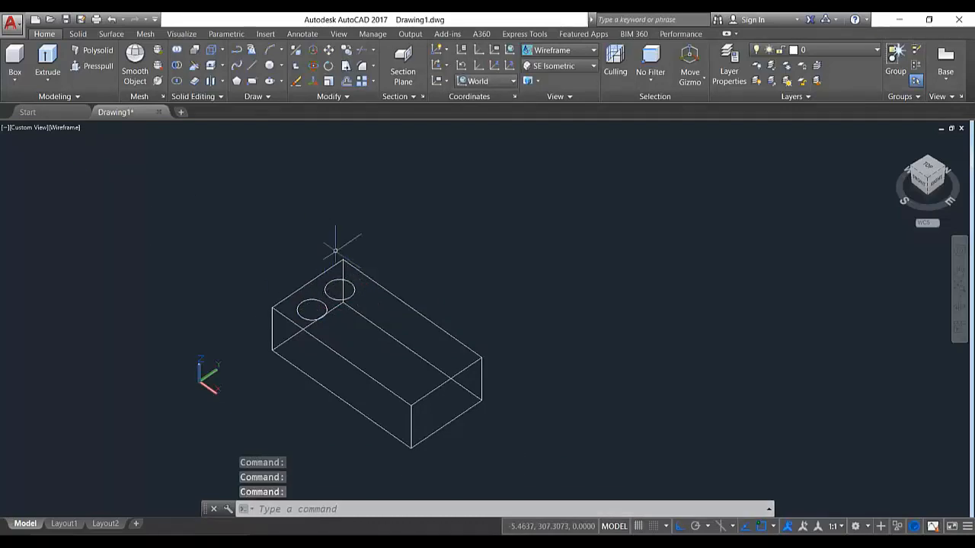
left_click(325, 289)
key("Delete")
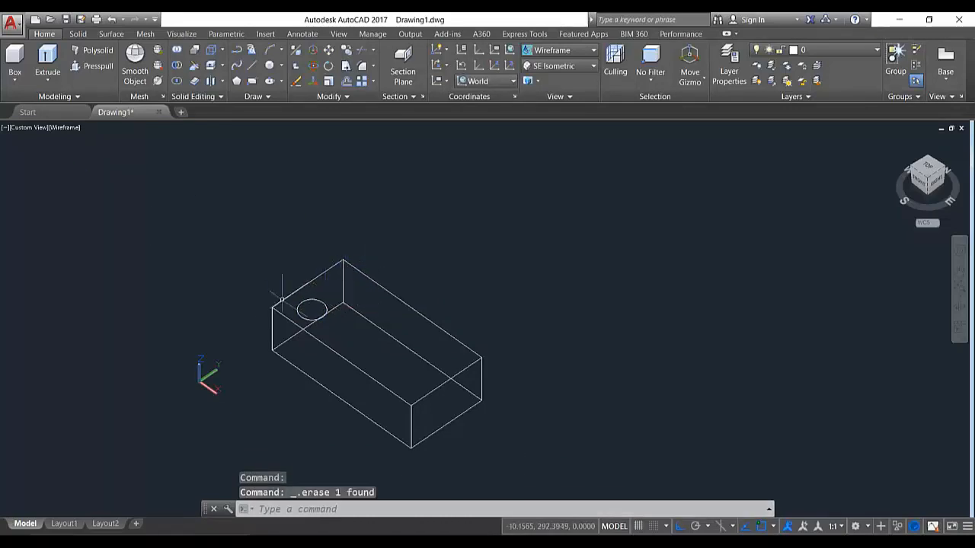
Step: Convert the circle on the box's top face into a region
left_click(268, 98)
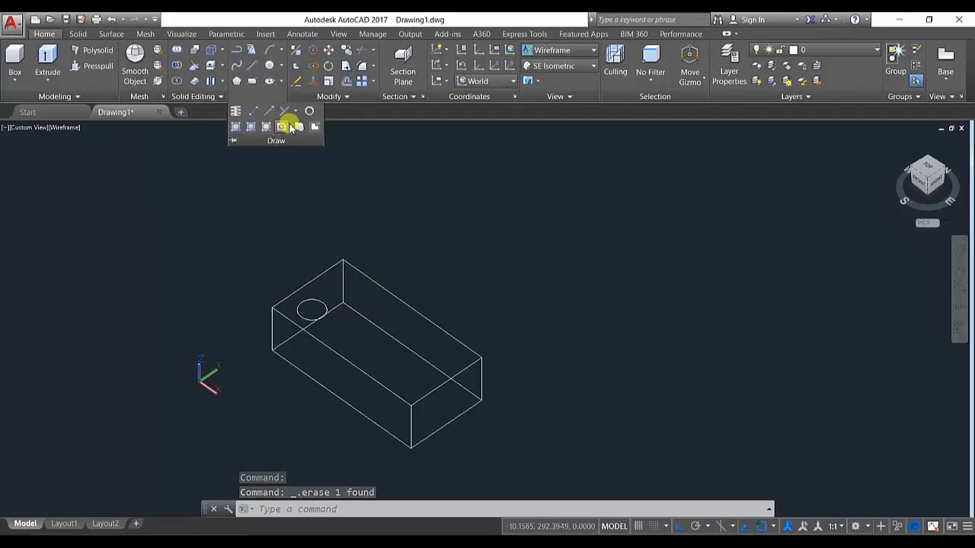
left_click(281, 127)
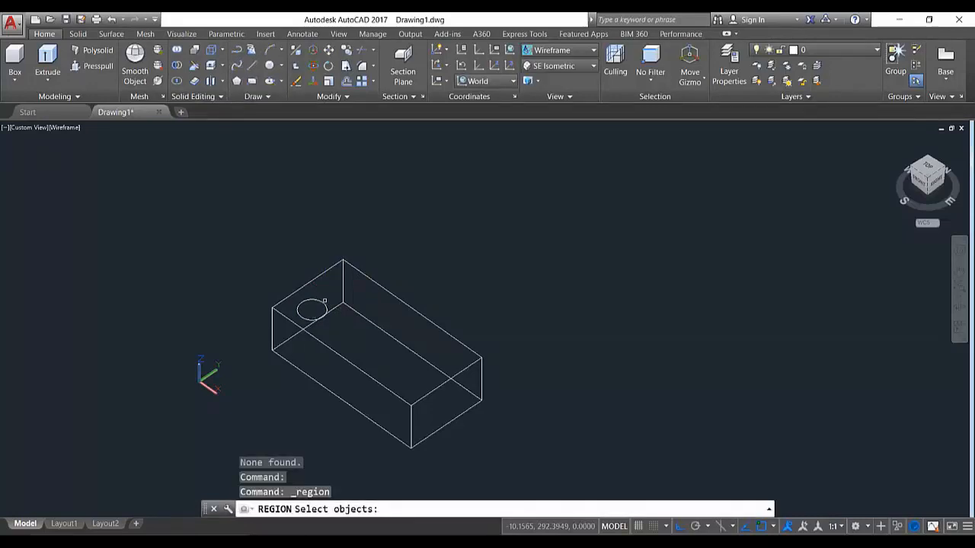
double_click(319, 303)
left_click(316, 299)
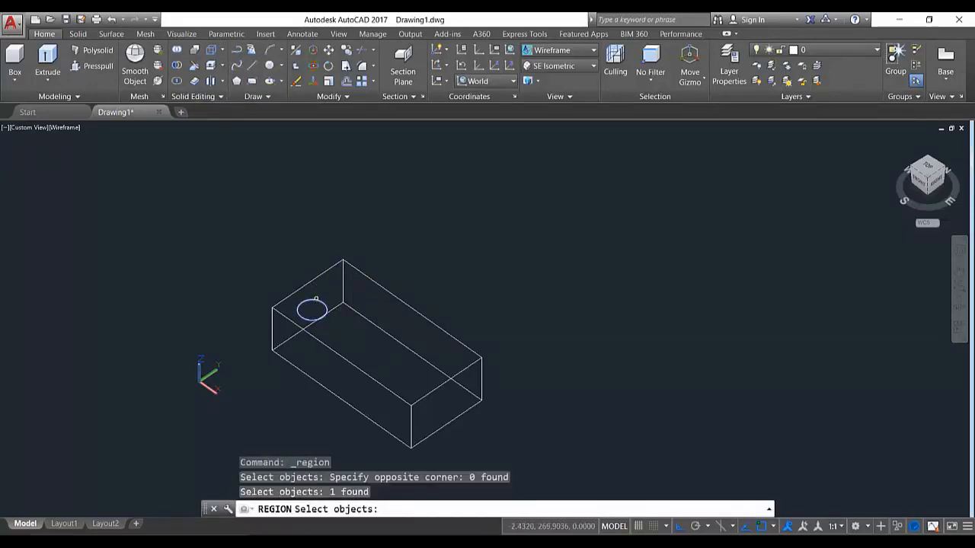
left_click(316, 300)
key("Return")
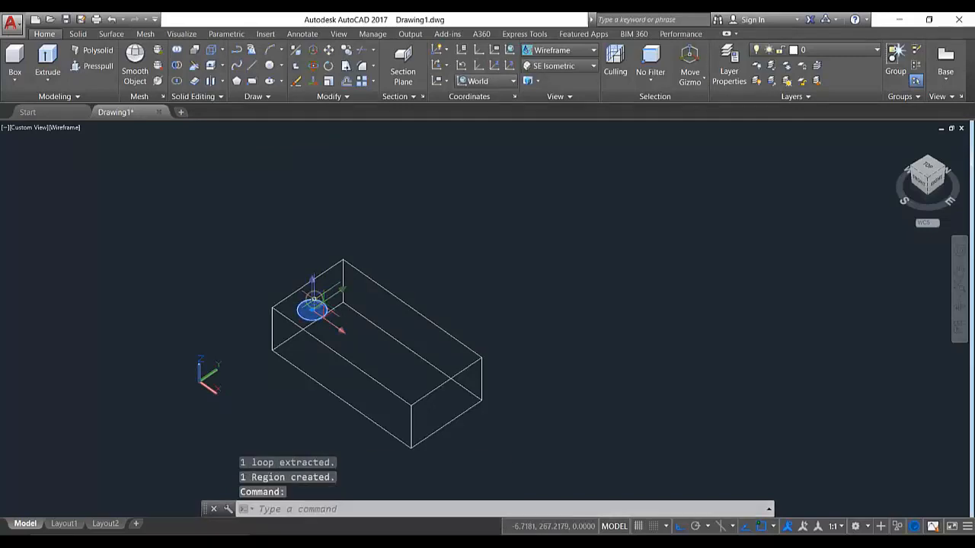
key("Return")
Step: Copy the circular region from its center 80 units along the Y axis
left_click(347, 51)
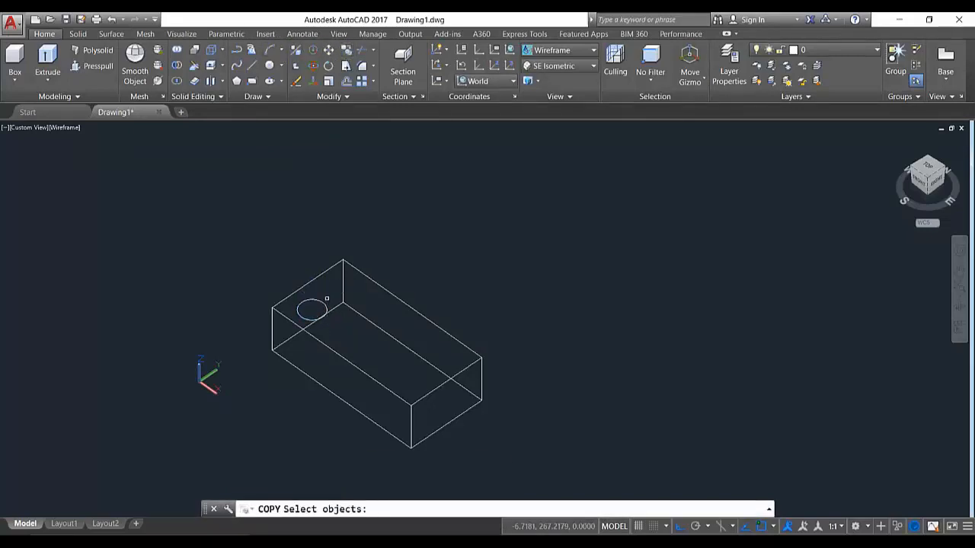
left_click(315, 303)
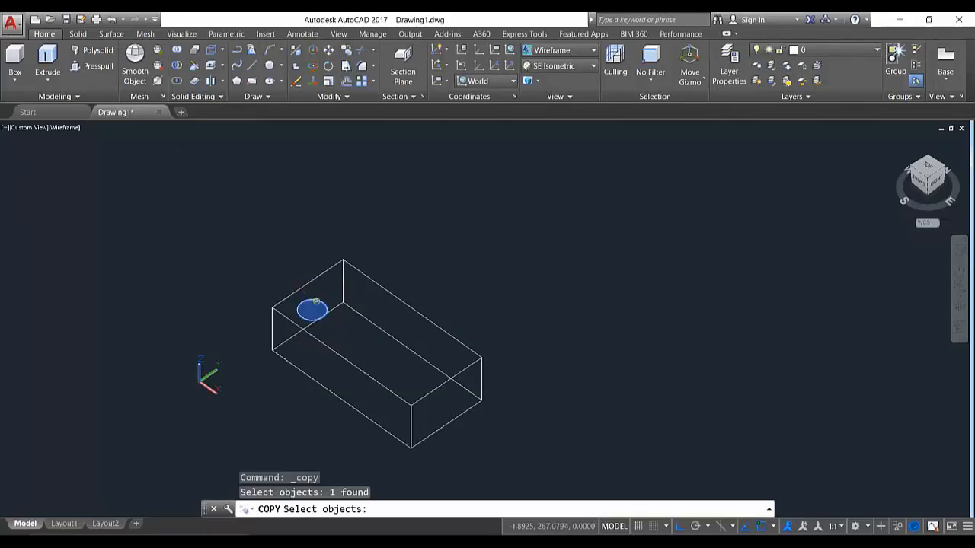
key("Return")
left_click(312, 310)
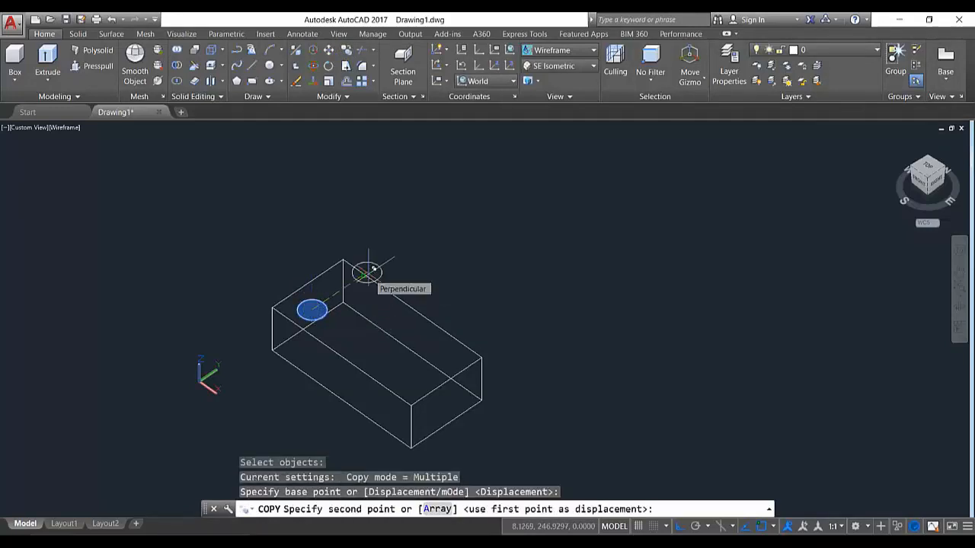
type("80")
key("Return")
key("Return")
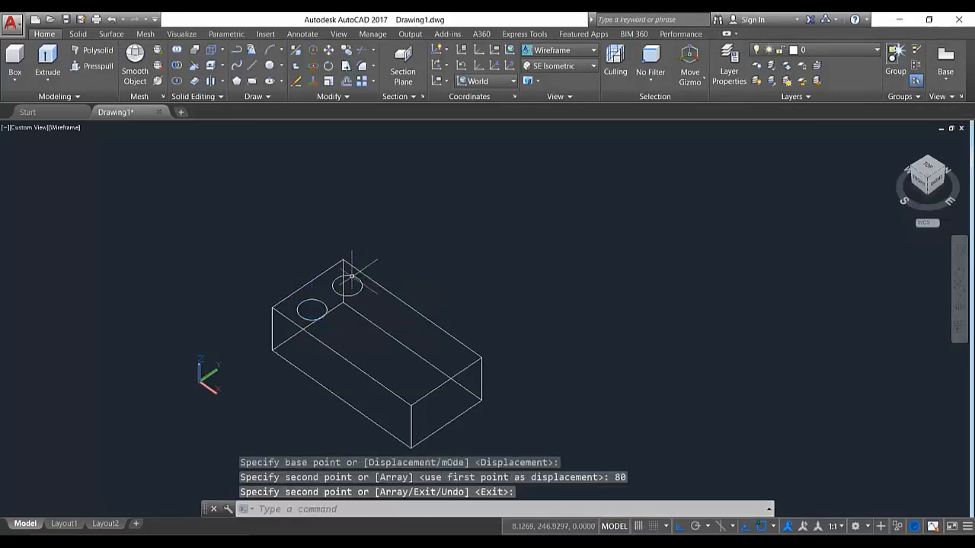
Step: Copy both circular regions along the length of the box at distances of 80, 160 and 240
left_click(332, 286)
left_click(314, 302)
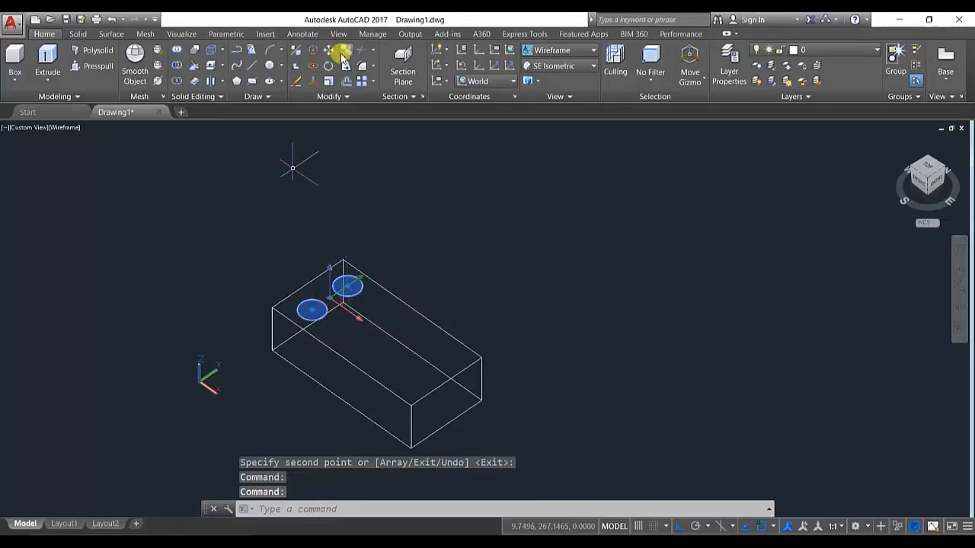
left_click(346, 51)
left_click(312, 310)
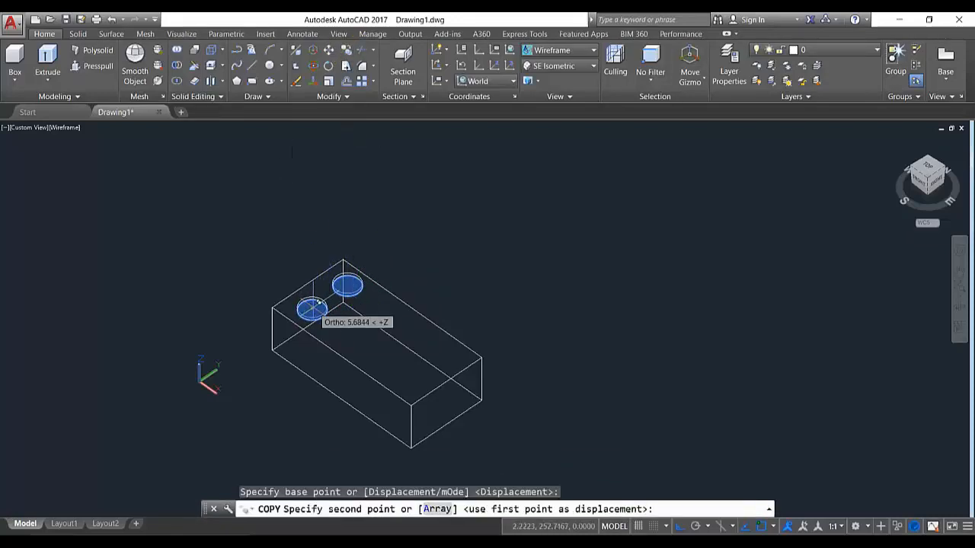
type("80")
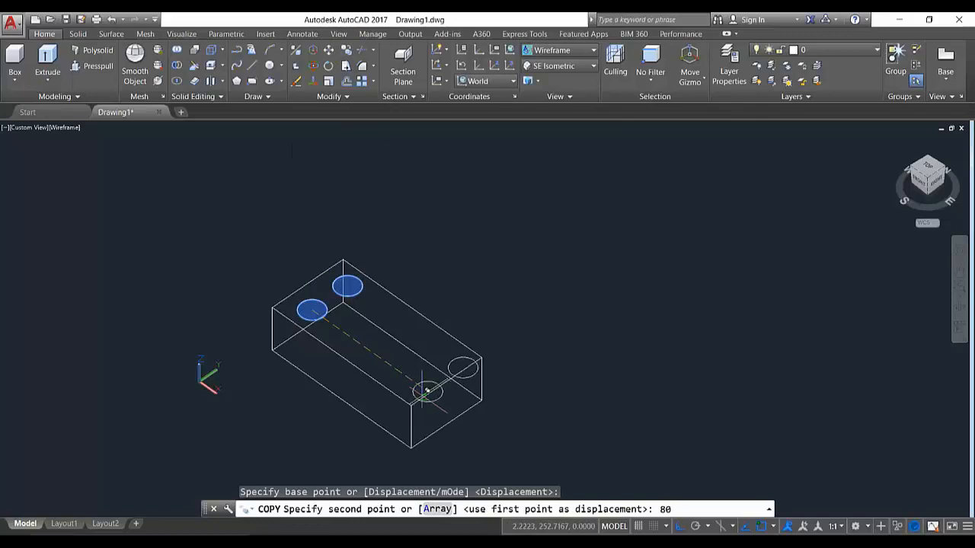
key("Return")
type("160")
key("Return")
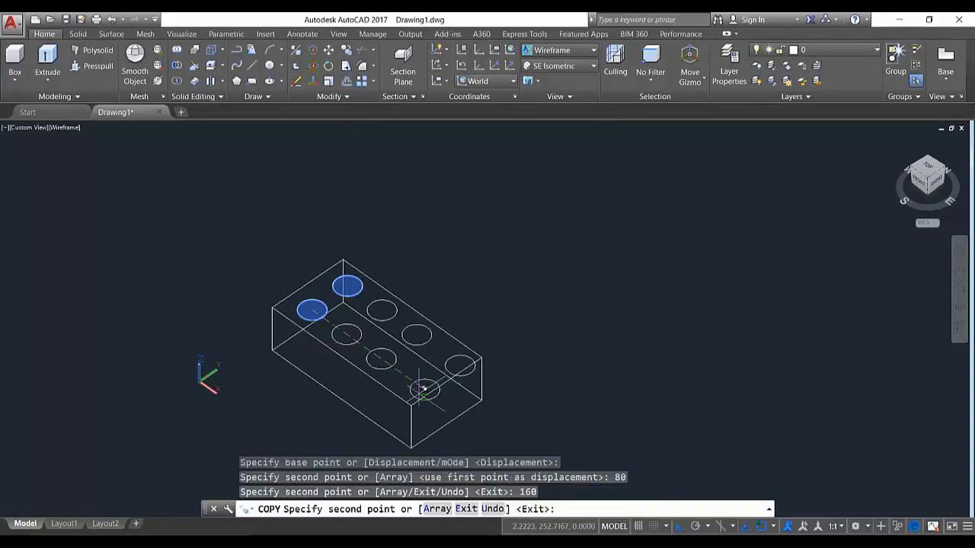
key("Return")
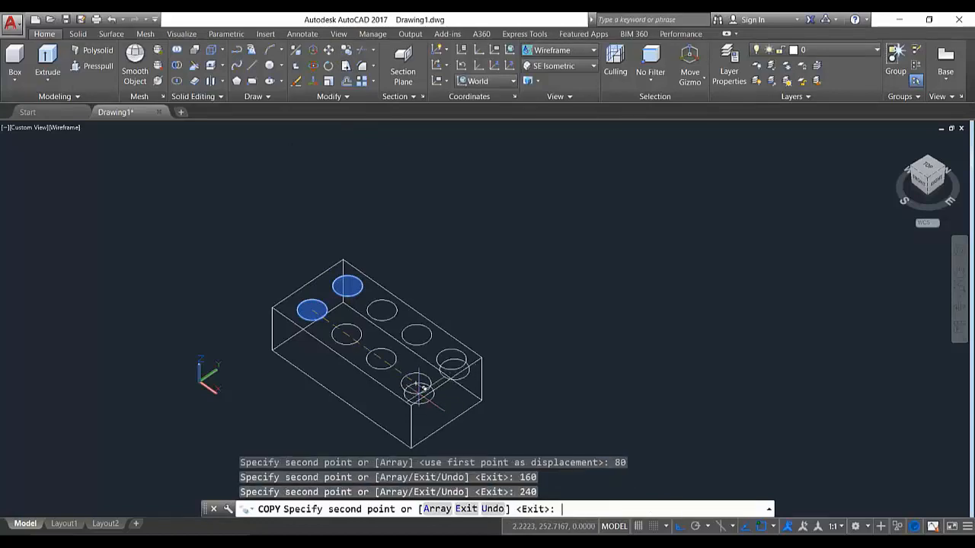
key("Return")
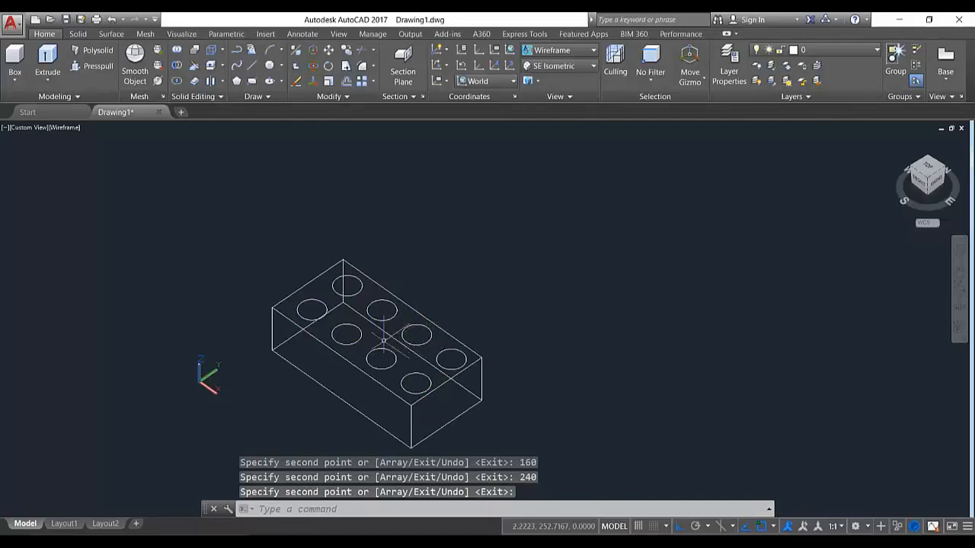
Step: Move all eight circular regions from the midpoint between two diagonally opposite inner circle centers to the midpoint between the top face's opposite corners
scroll(325, 312, "up", 2)
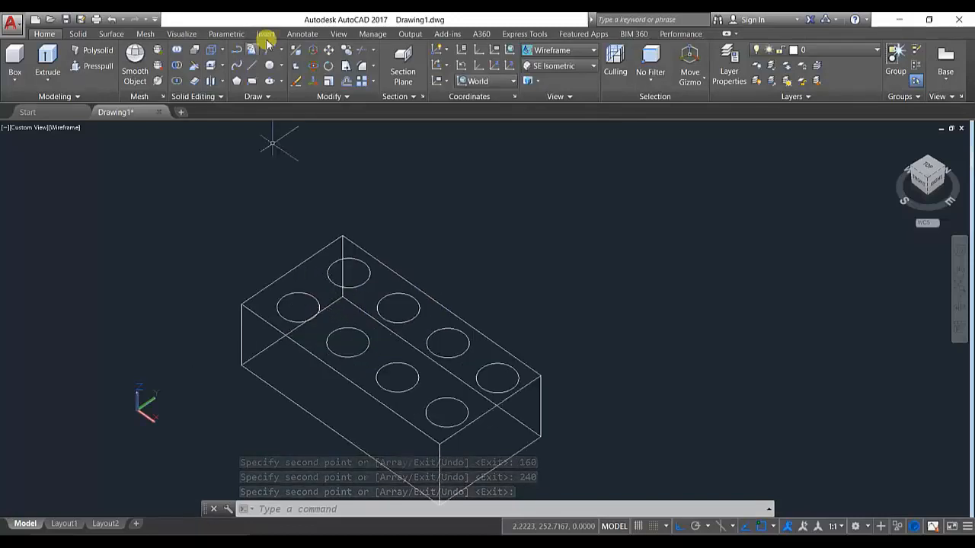
left_click(331, 53)
left_click(302, 294)
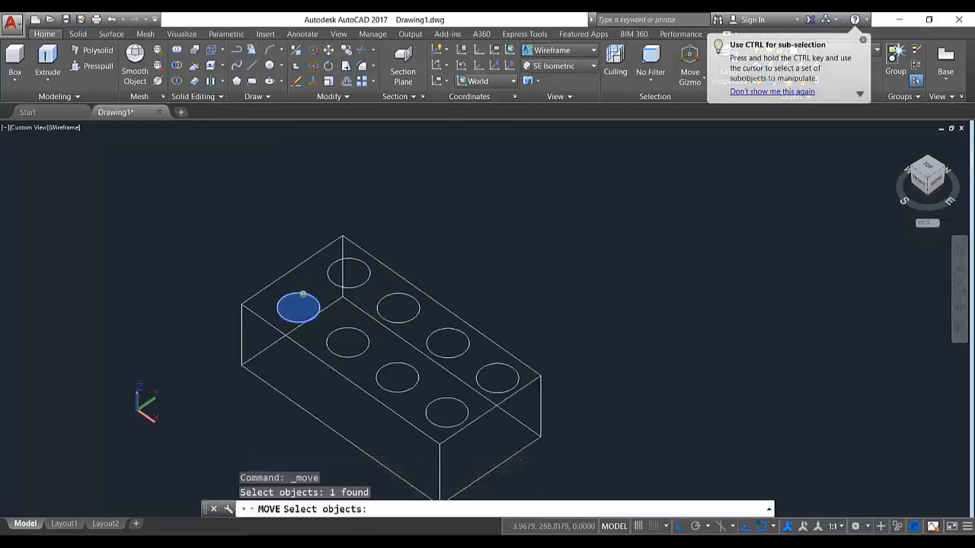
left_click(327, 340)
left_click(382, 368)
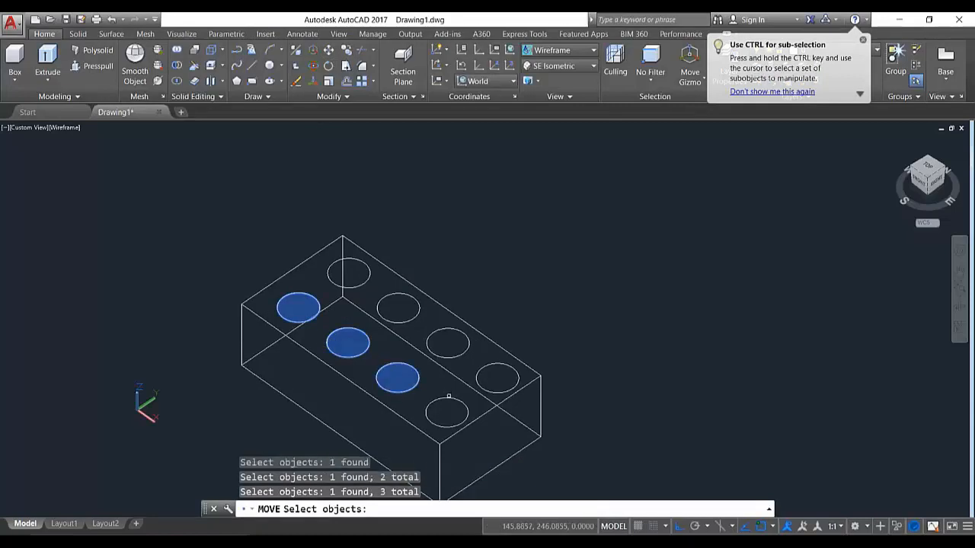
left_click(448, 397)
left_click(363, 283)
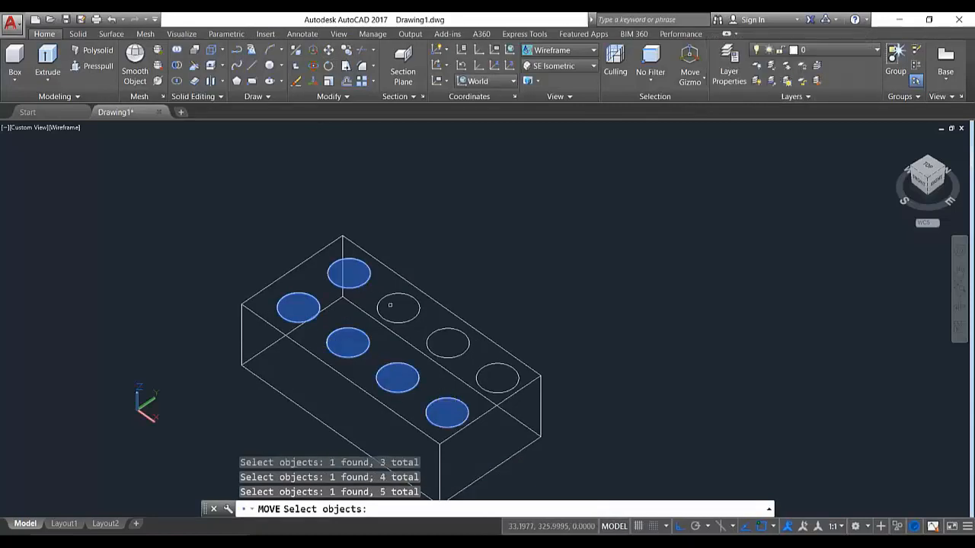
left_click(383, 302)
left_click(427, 340)
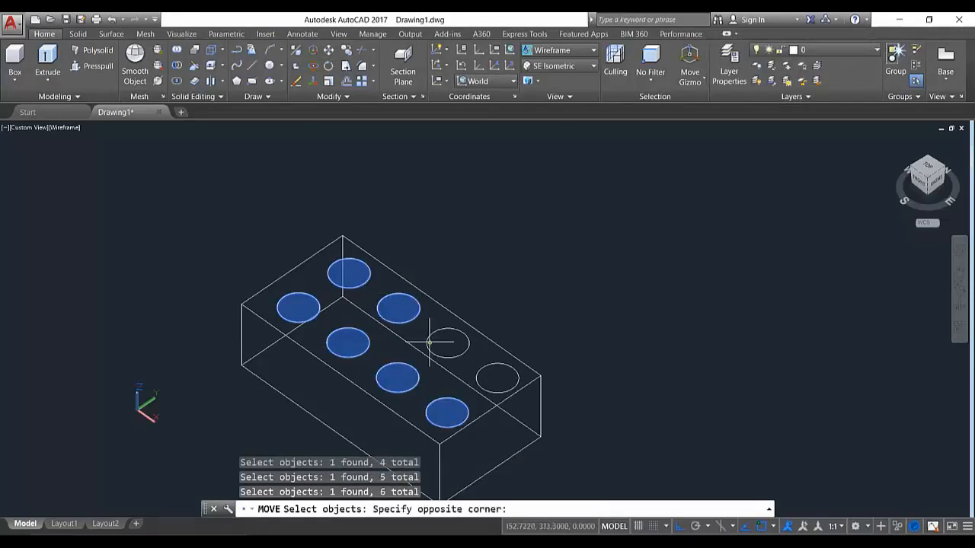
left_click(430, 342)
left_click(429, 342)
left_click(458, 357)
left_click(451, 357)
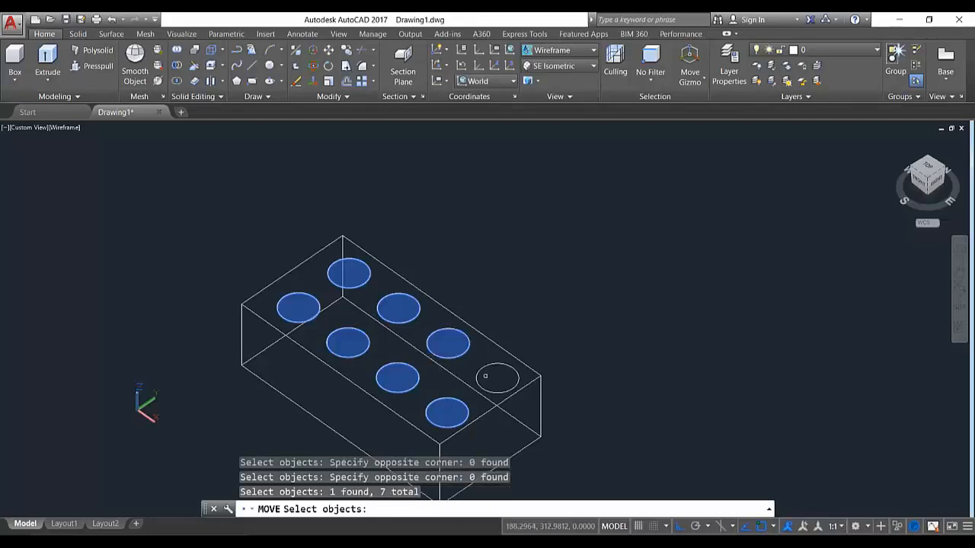
left_click(478, 376)
left_click(475, 377)
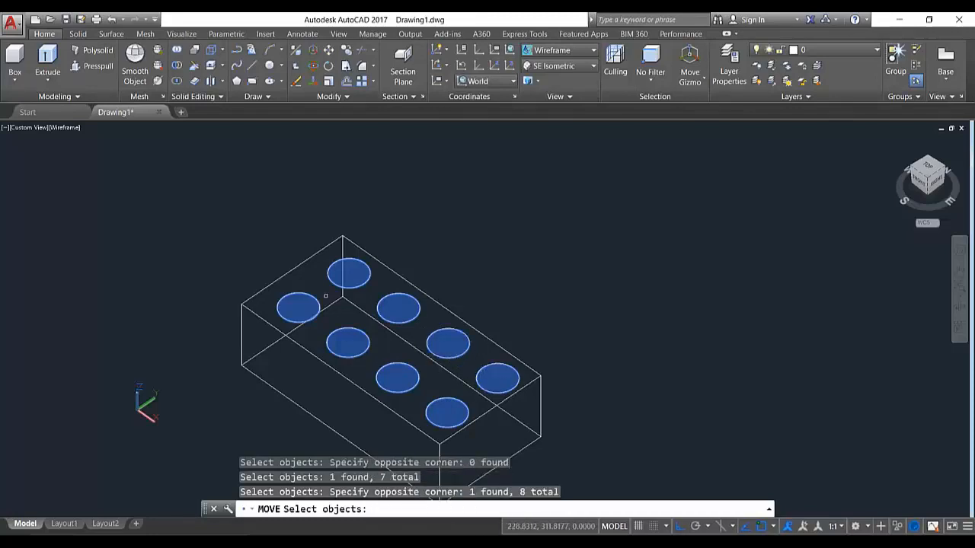
key("Return")
right_click(398, 340, "shift")
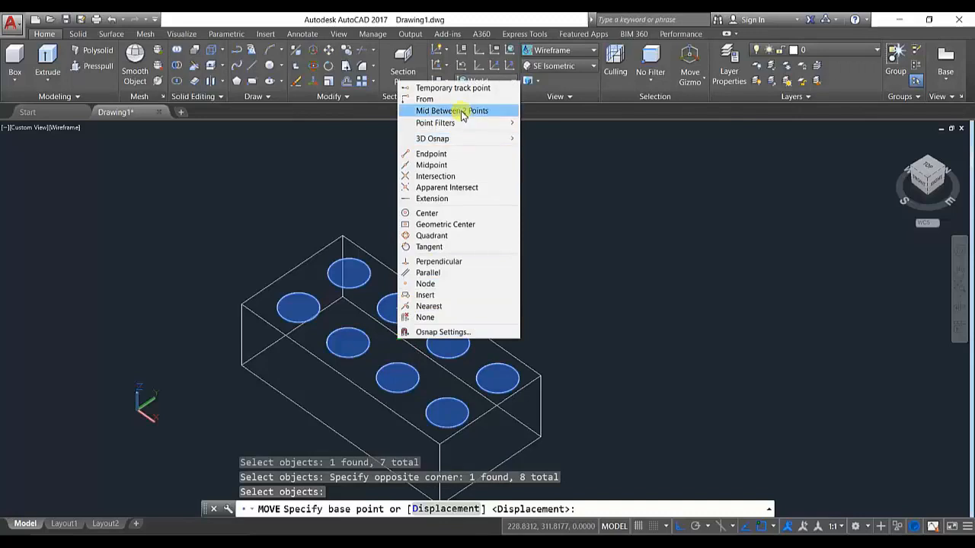
left_click(457, 111)
left_click(348, 343)
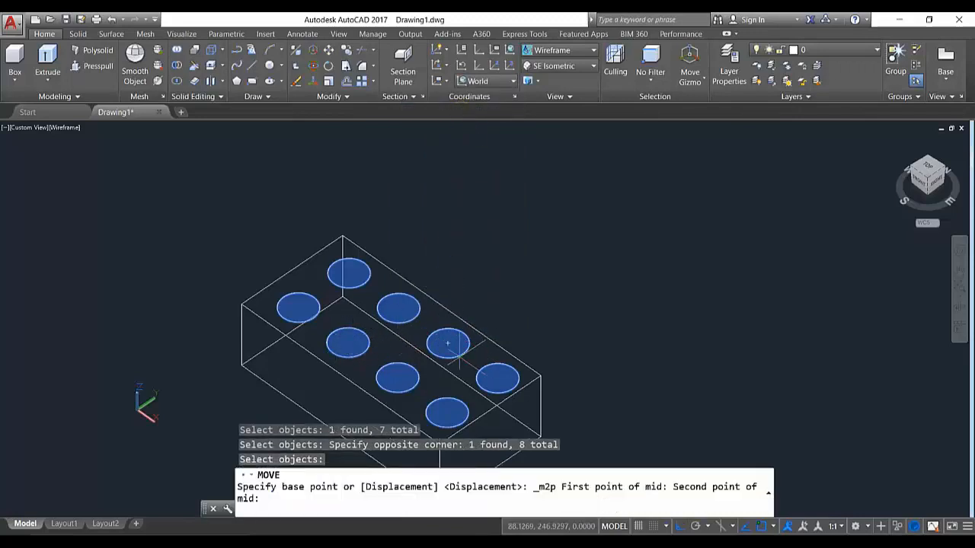
left_click(448, 344)
right_click(442, 342, "shift")
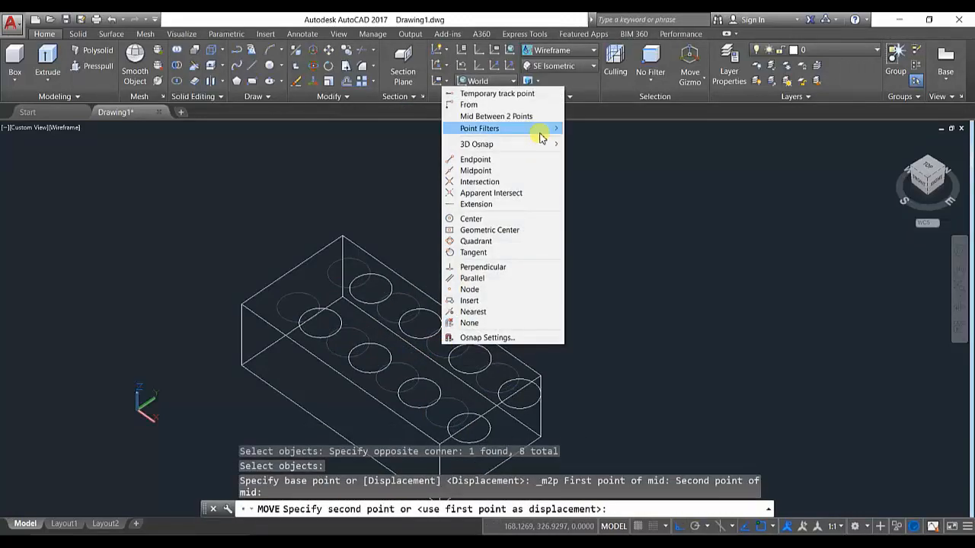
left_click(515, 118)
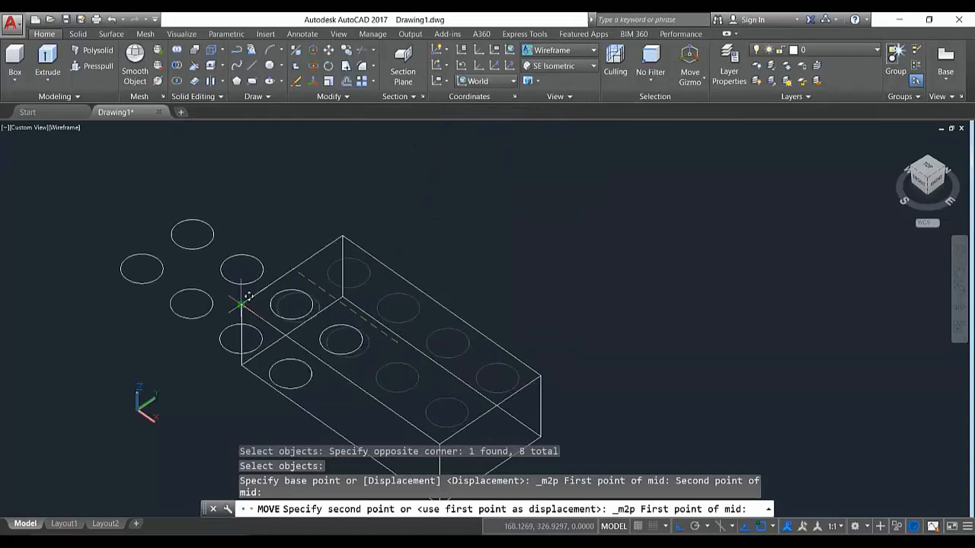
left_click(241, 303)
left_click(541, 376)
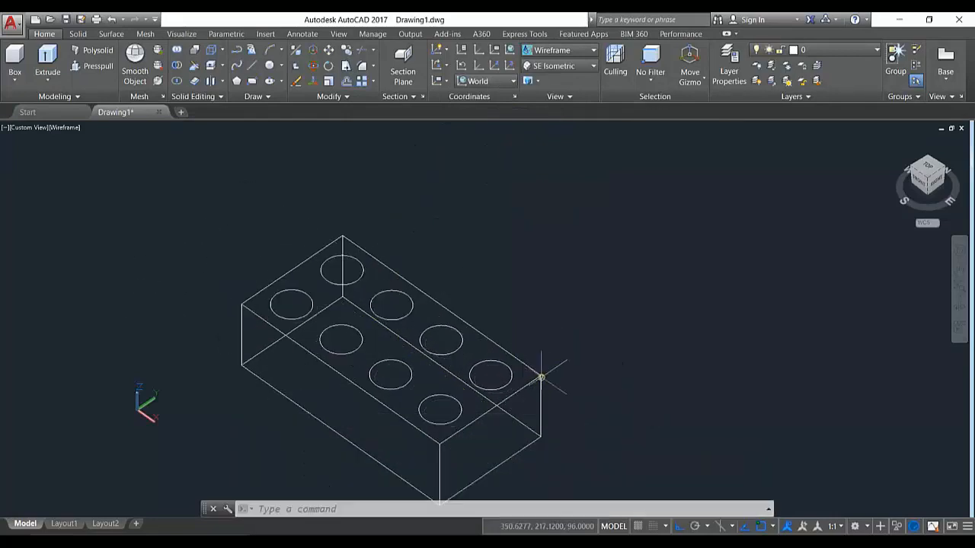
Step: Draw two construction lines on the top face: one touching the end circles across the width, one touching the near row's inner side lengthwise
scroll(402, 302, "down", 4)
scroll(391, 337, "up", 3)
mouse_move(392, 340)
middle_mouse_down("shift")
mouse_move(531, 334)
mouse_move(464, 388)
middle_mouse_up("shift")
left_click(259, 96)
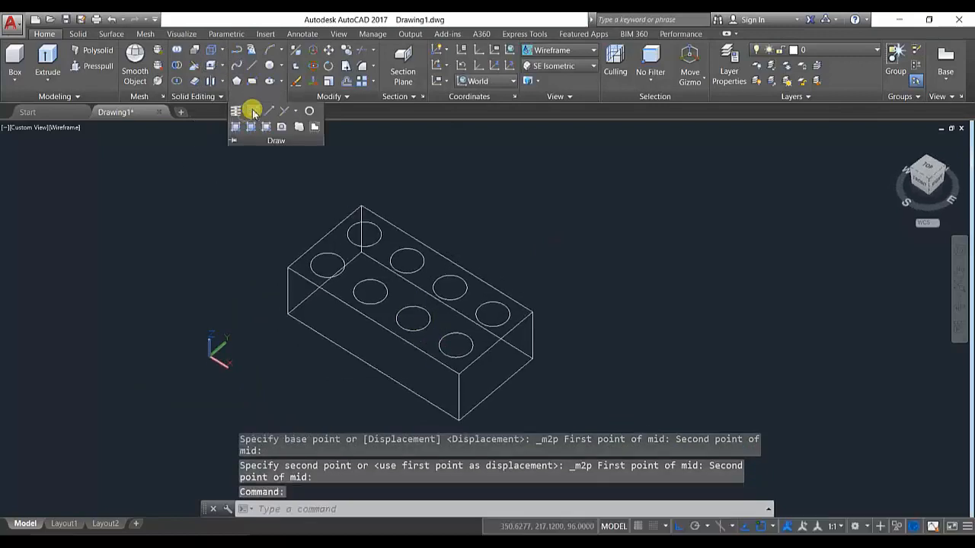
left_click(254, 112)
scroll(358, 285, "up", 3)
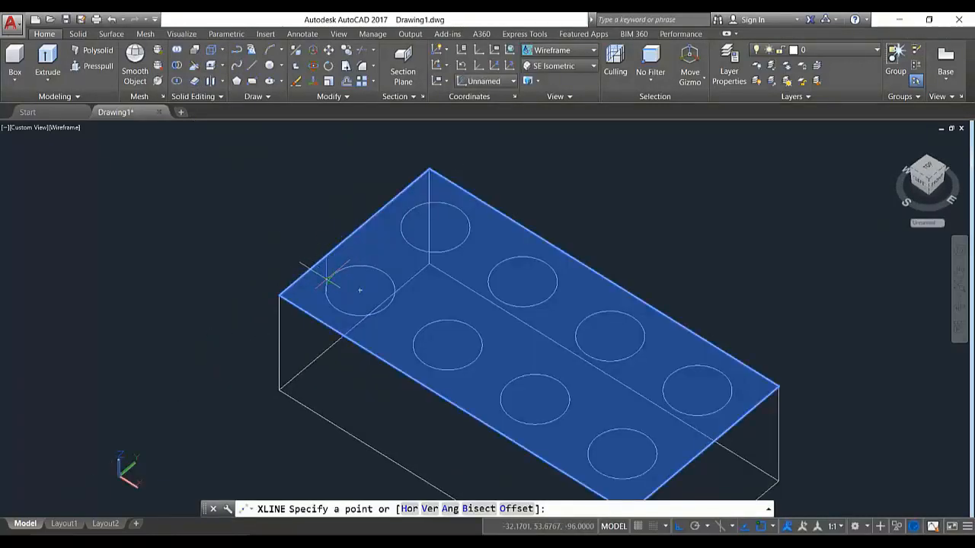
left_click(333, 275)
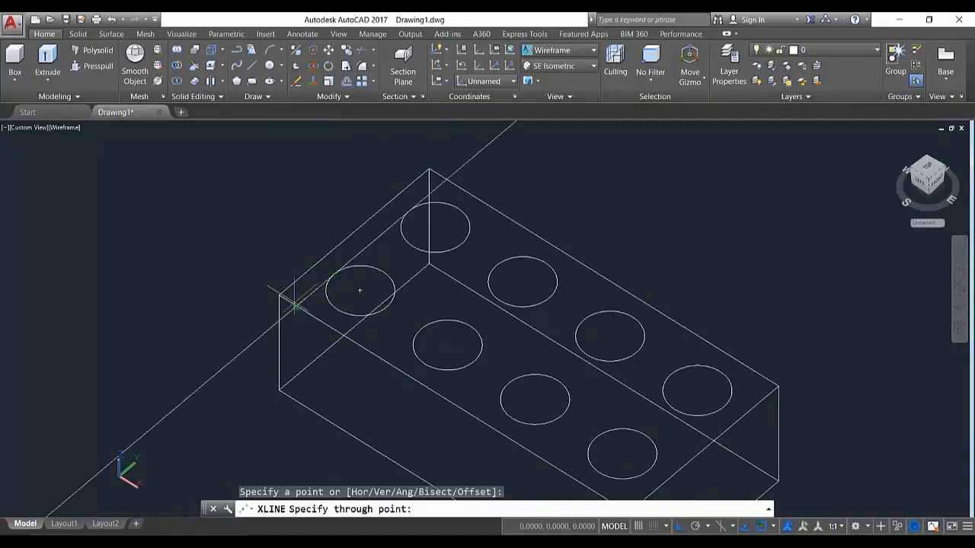
left_click(335, 278)
key("Return")
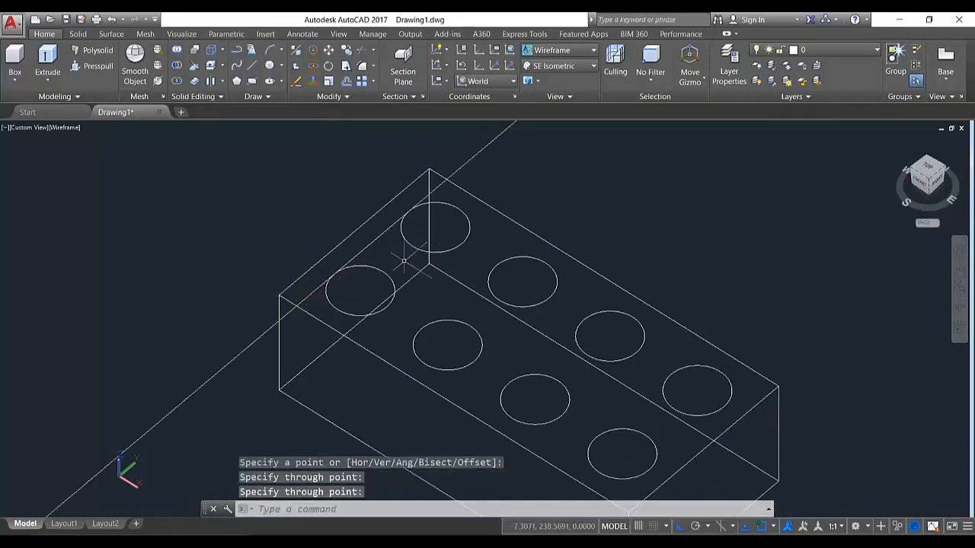
key("Return")
left_click(358, 285)
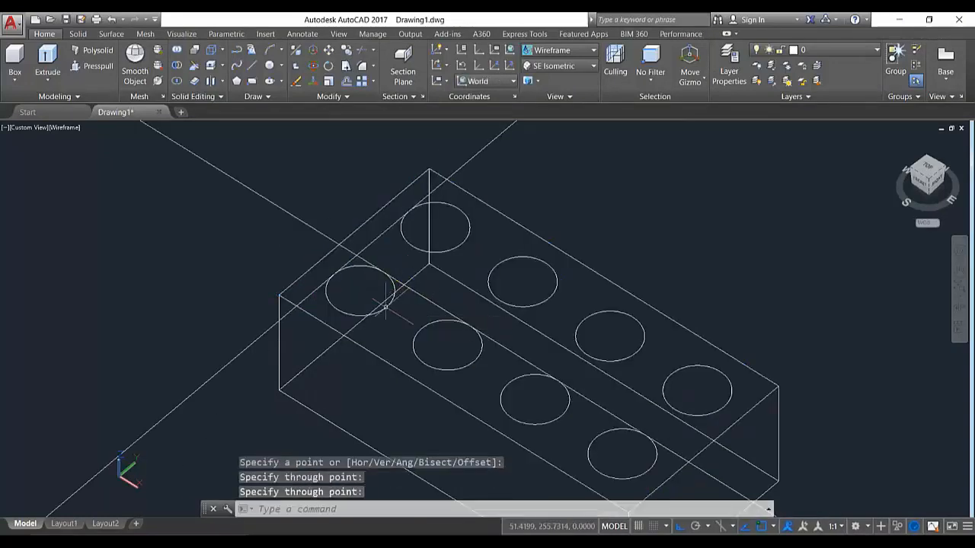
Step: Start a polyline at the construction lines' intersection and run it around the far row's first circle with segments of 32, 48 and 48
left_click(236, 65)
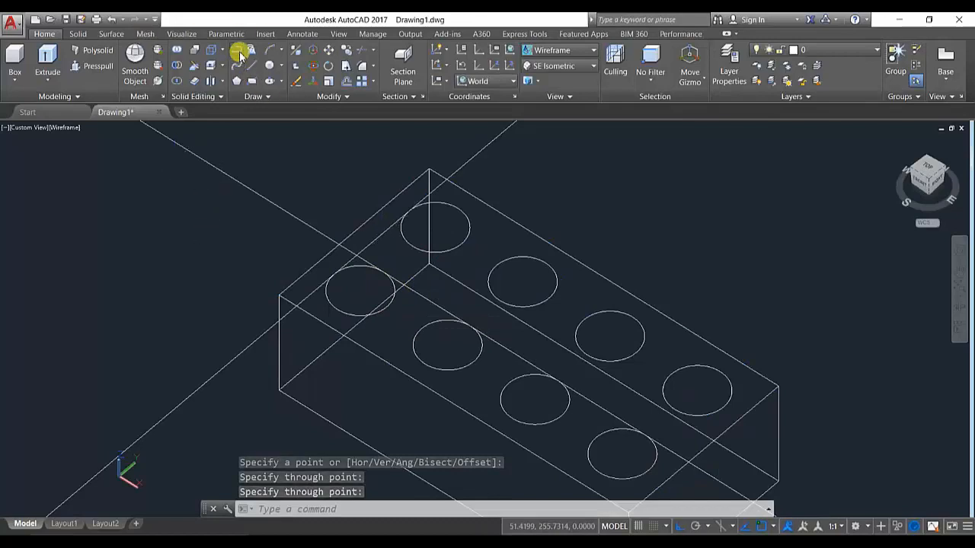
scroll(356, 275, "up", 4)
left_click(327, 268)
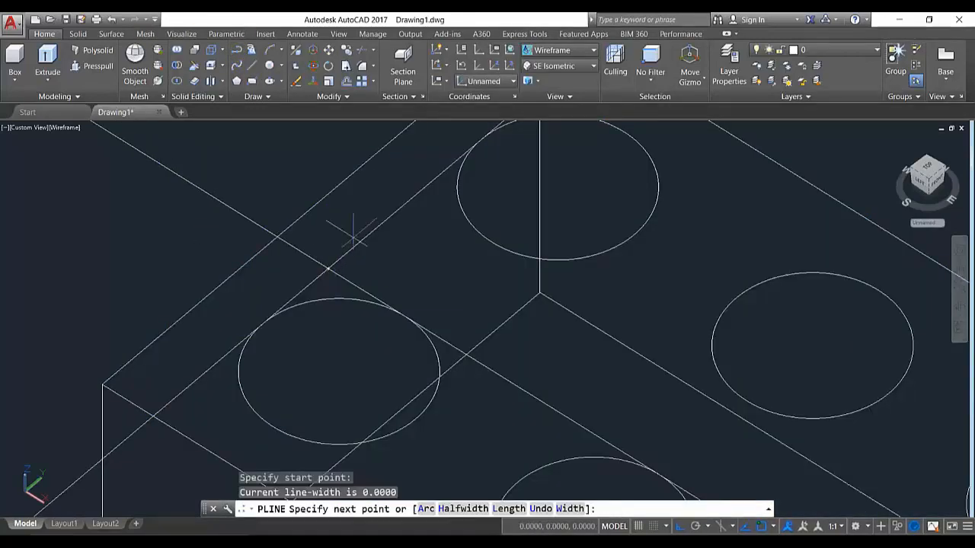
key("Return")
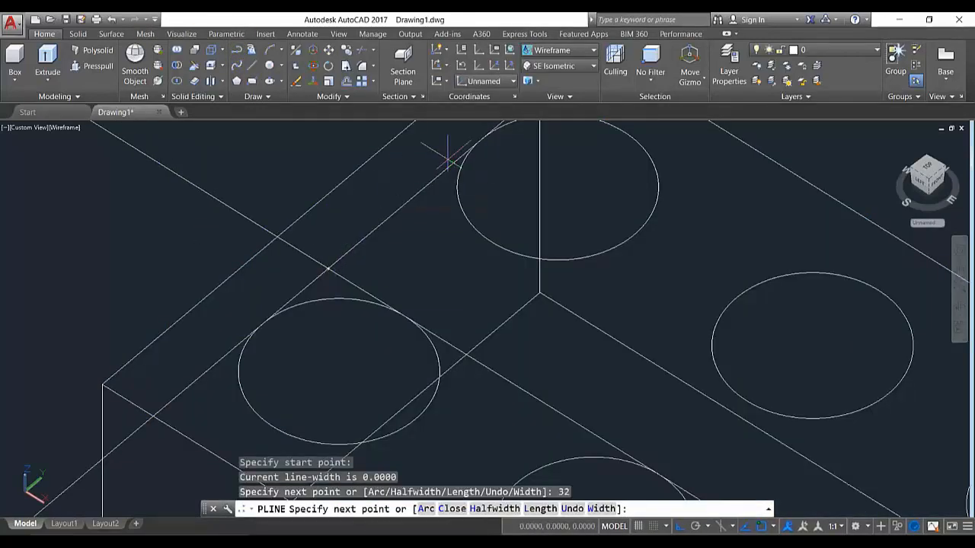
type("48")
key("Return")
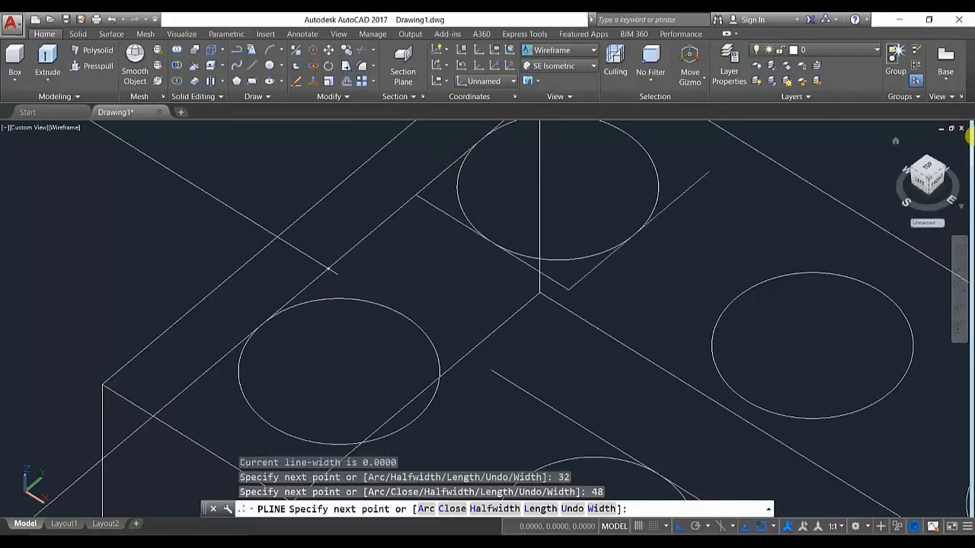
type("48")
key("Return")
Step: Continue the polyline around the far row's second circle with segments of 32, 48, 48, 48 and 32
scroll(891, 163, "down", 5)
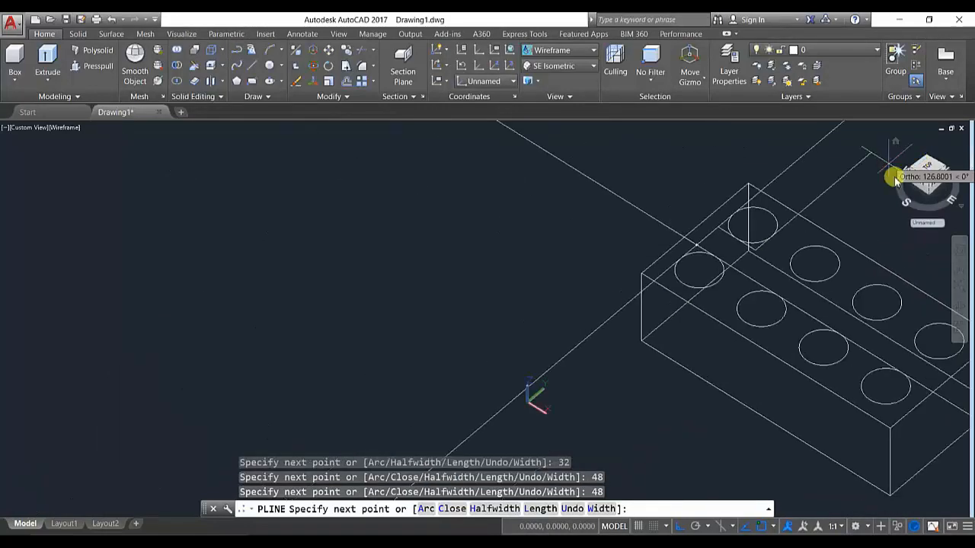
middle_click_drag(888, 170, 506, 208)
type("32")
key("Return")
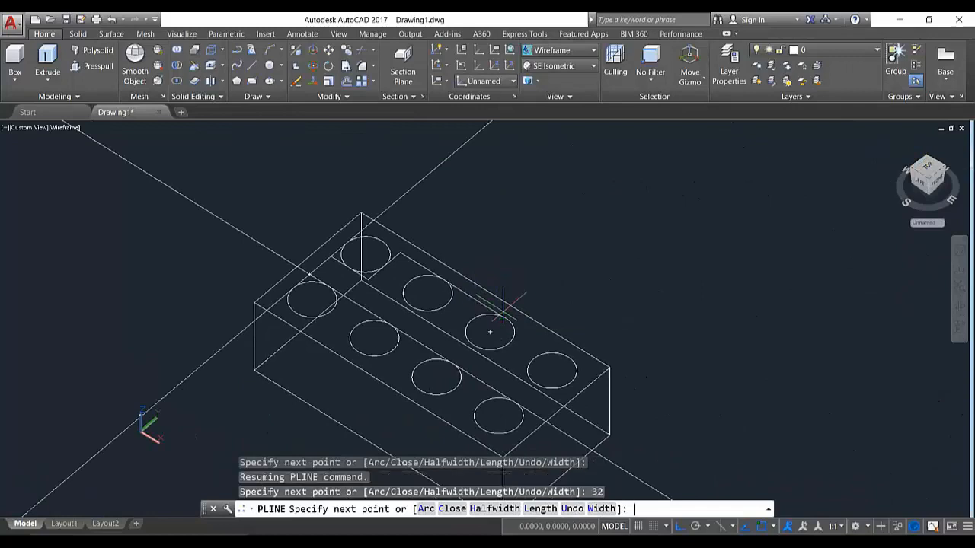
type("48")
key("Return")
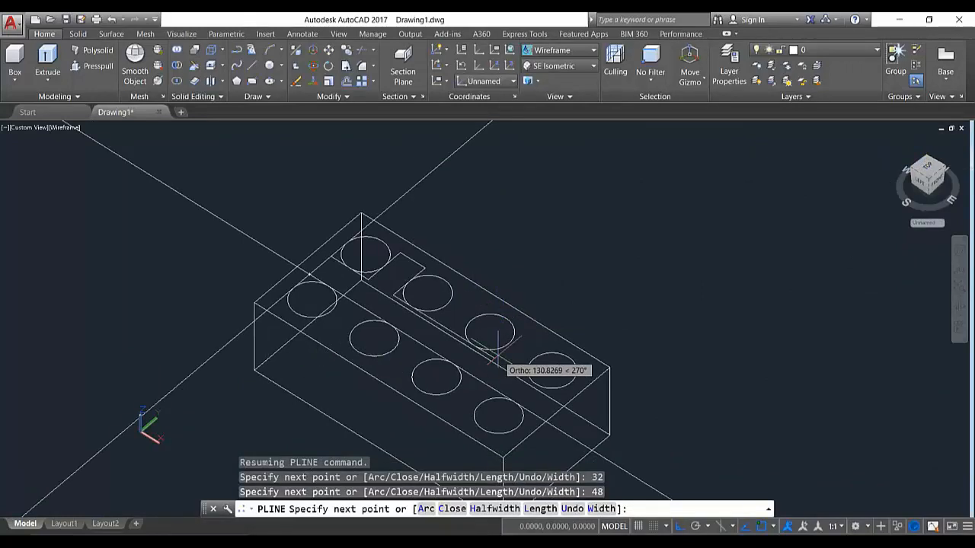
type("48")
key("Return")
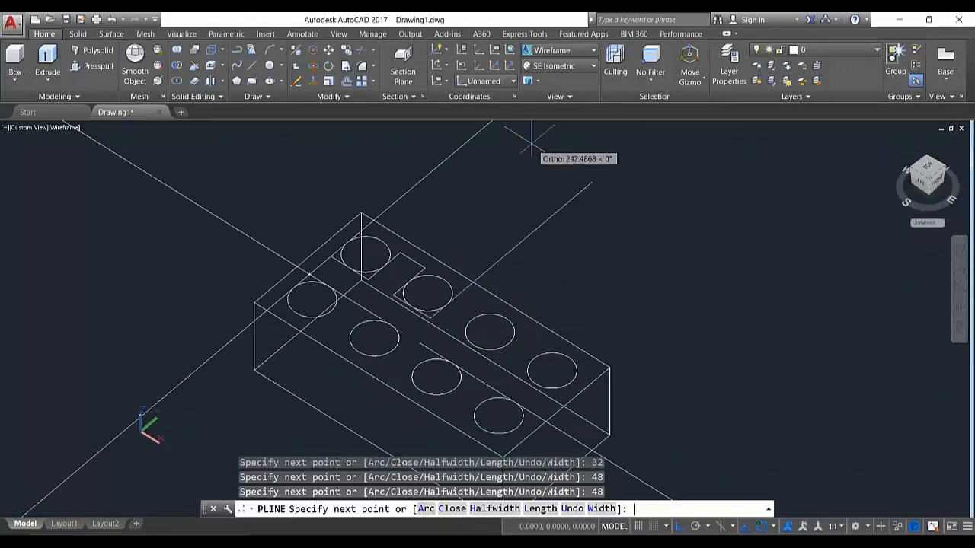
type("32")
key("Return")
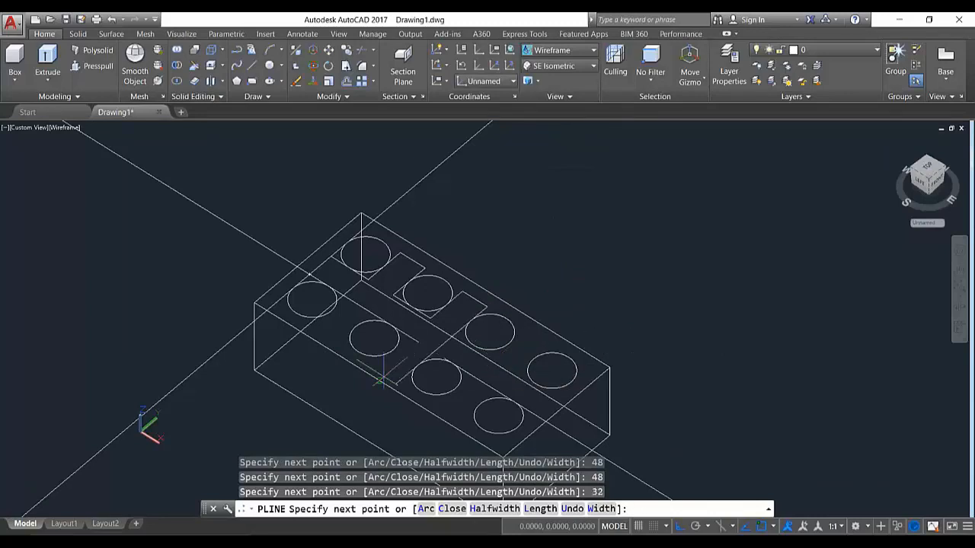
Step: Continue the polyline around the far row's third circle with segments of 48, 48, 48 and 32, undoing a mistaken 8-unit segment
type("8")
key("Return")
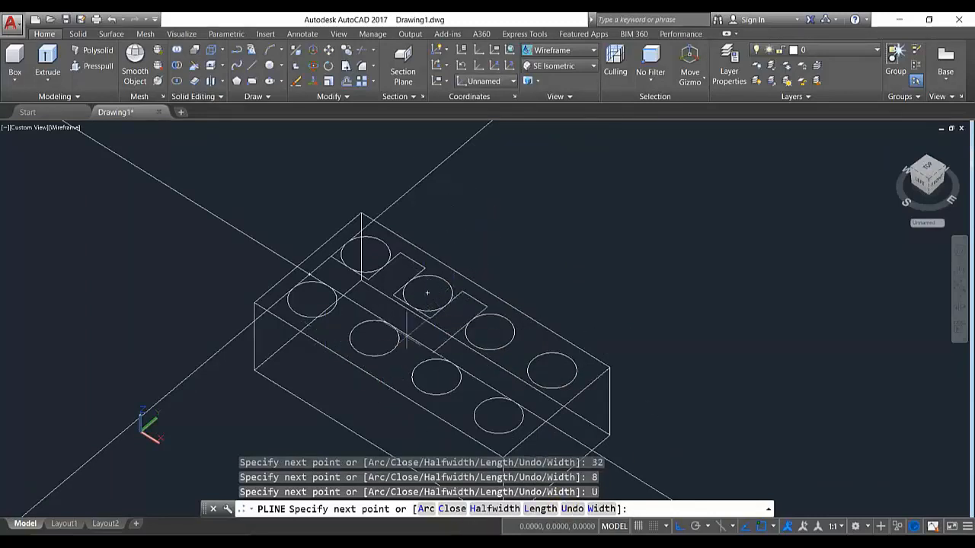
scroll(434, 379, "down", 3)
type("48")
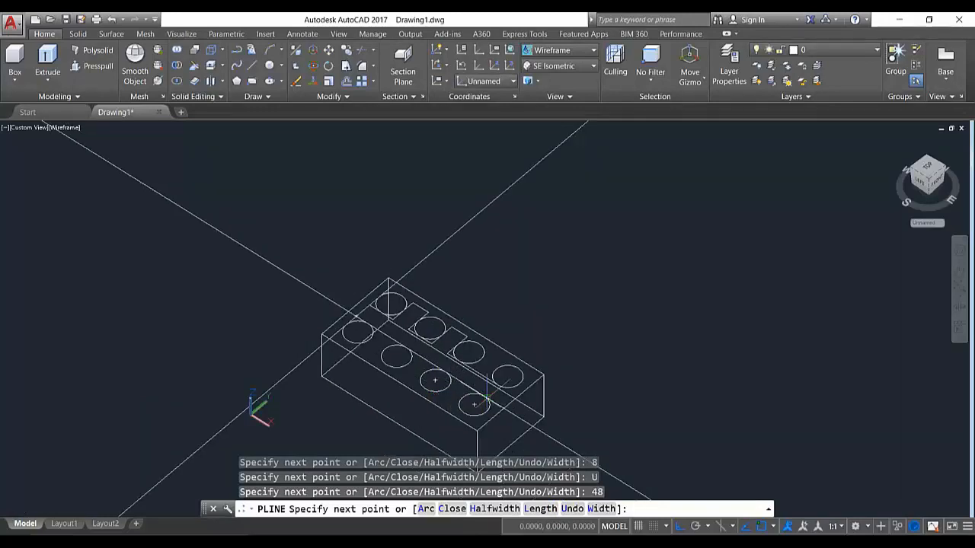
type("48")
key("Return")
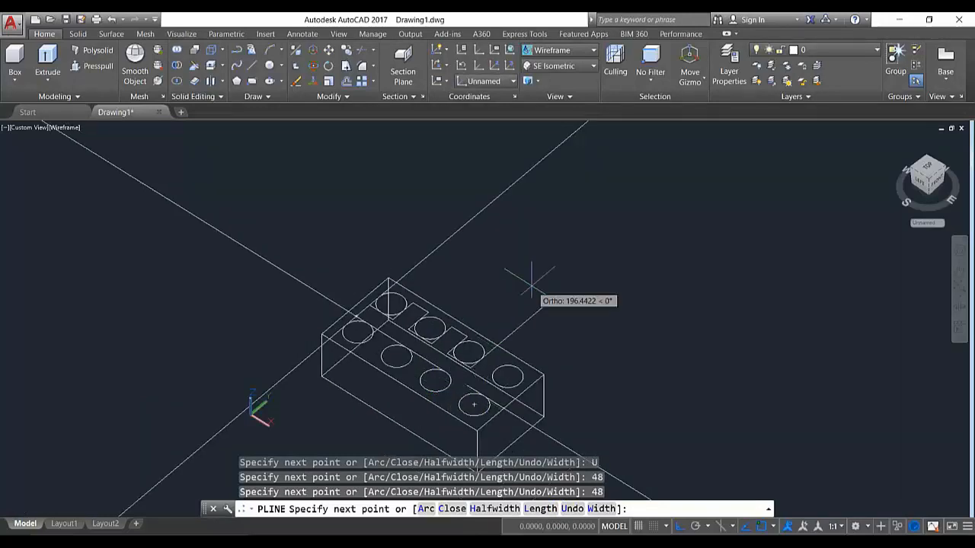
type("3")
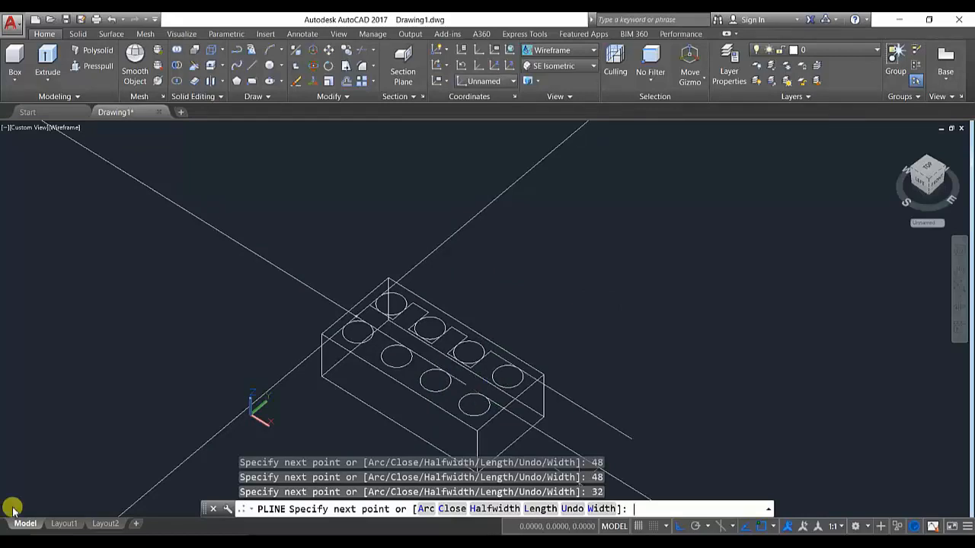
Step: Run the polyline around the far row's last circle and back toward the near row with segments of 48, 48, 32 and 48
type("48")
key("Return")
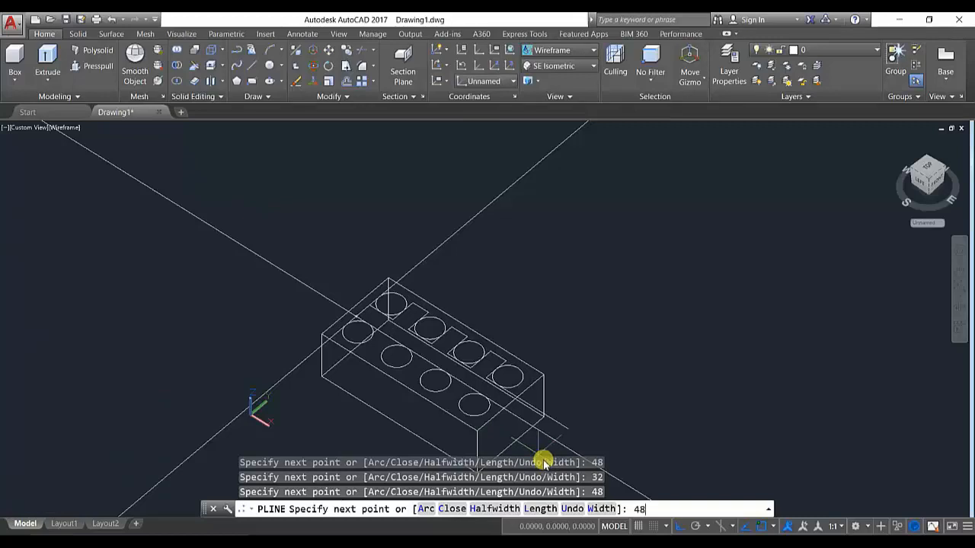
key("Return")
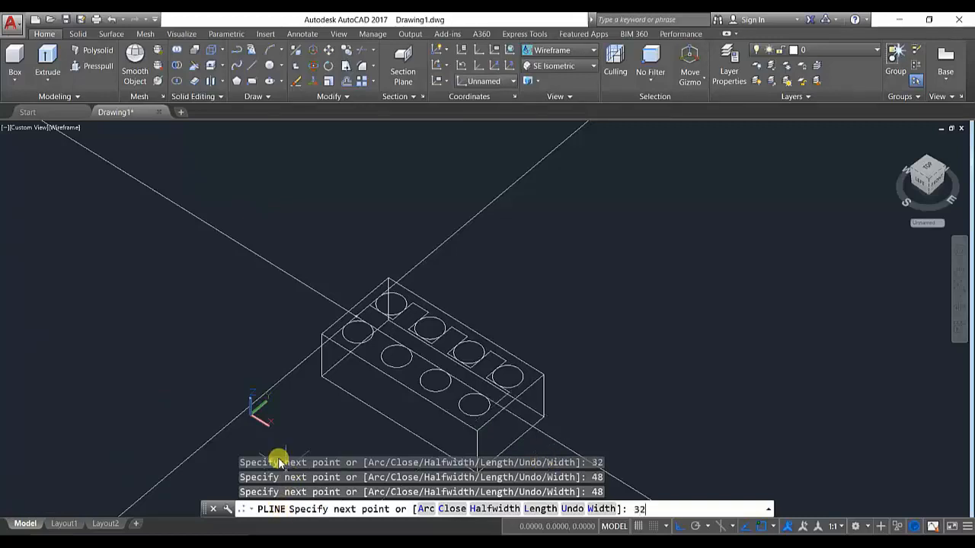
type("32")
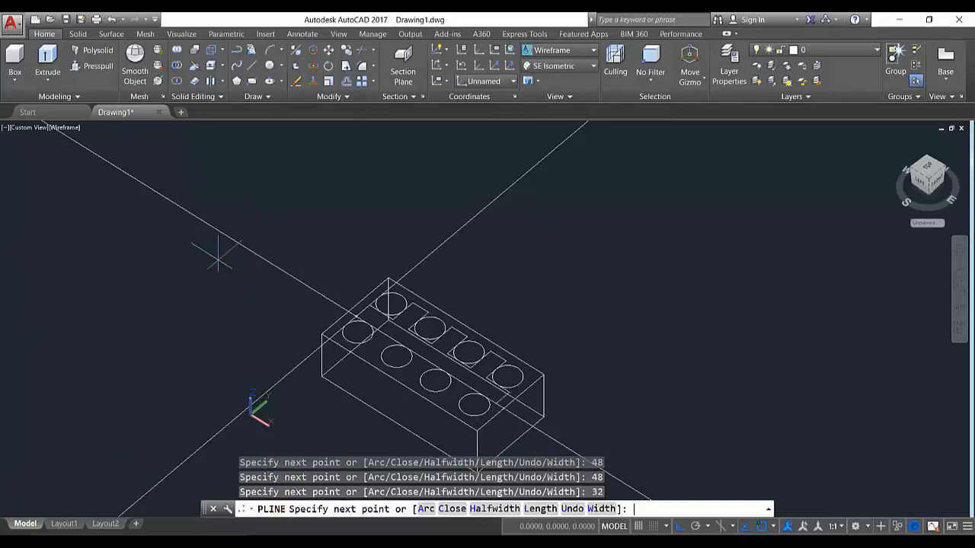
key("Return")
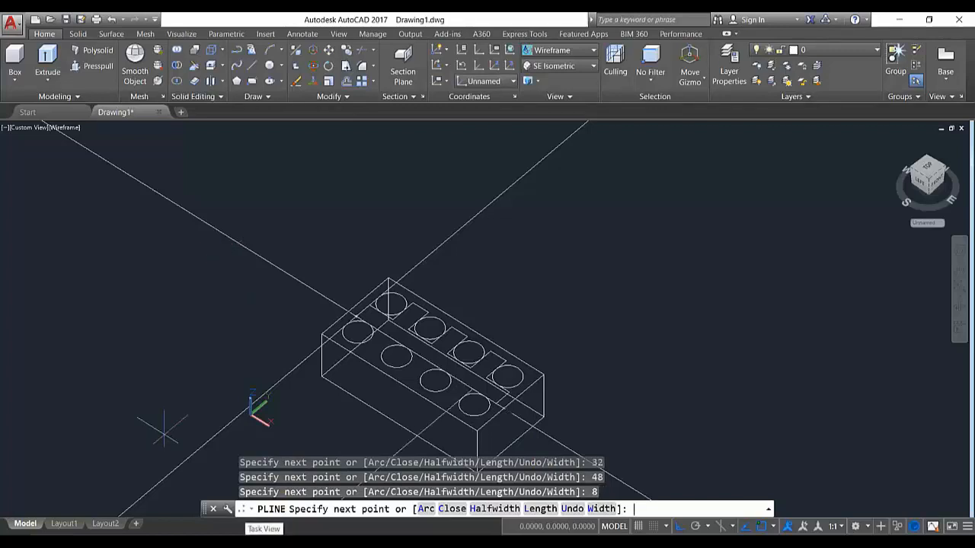
Step: Undo the mistaken 8-unit polyline segment and add segments of 48 and 32 between the near row's last two circles
left_click(532, 509)
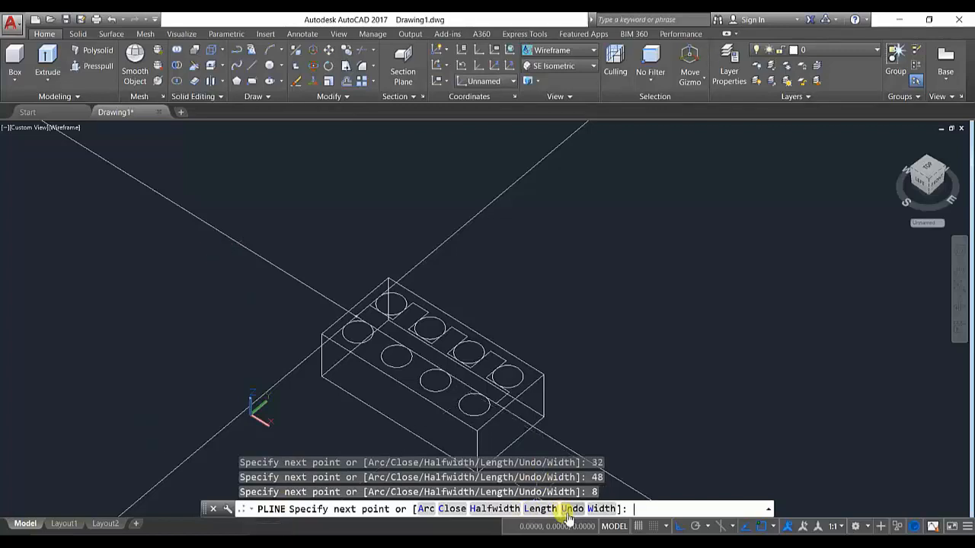
type("48")
key("Return")
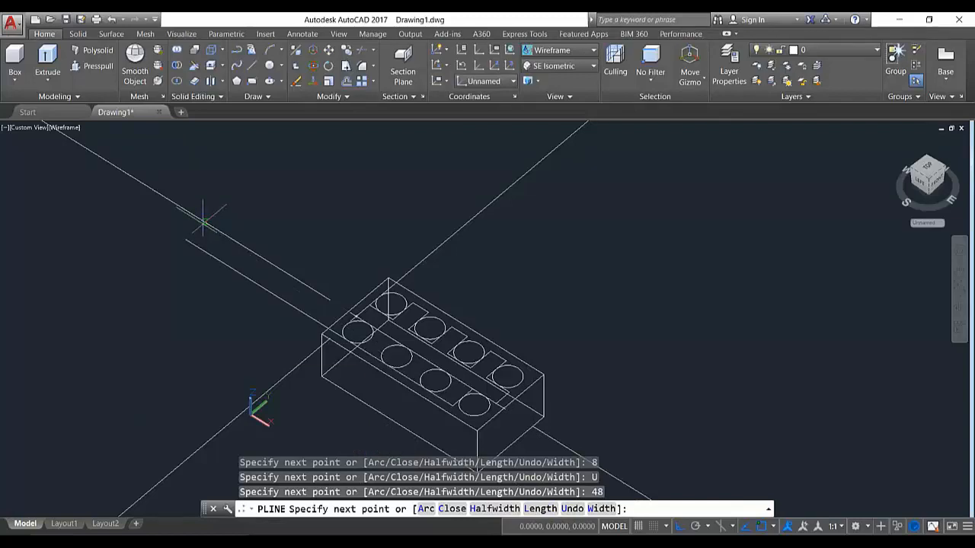
type("32")
key("Return")
Step: Continue the polyline around the near row's third circle with segments of 48, 48, 48 and 32
type("4")
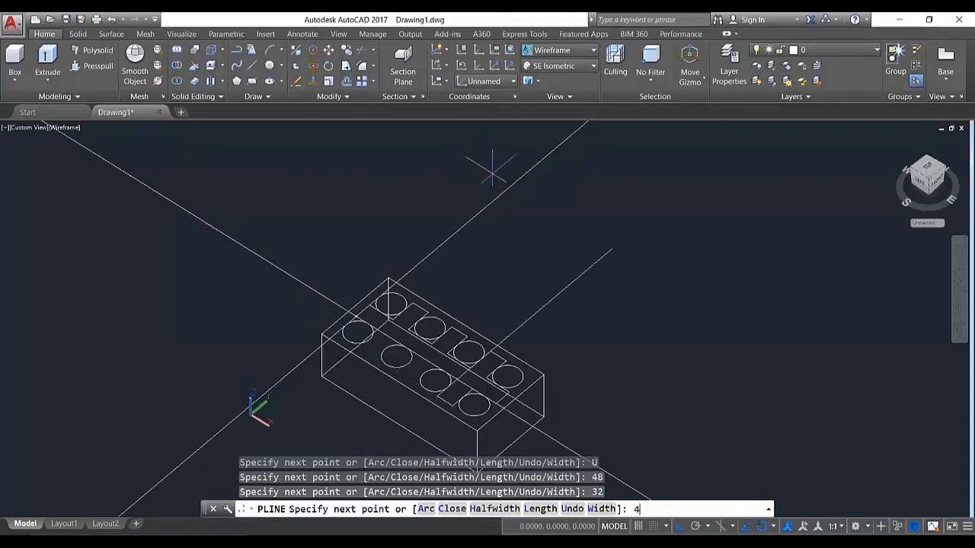
type("48")
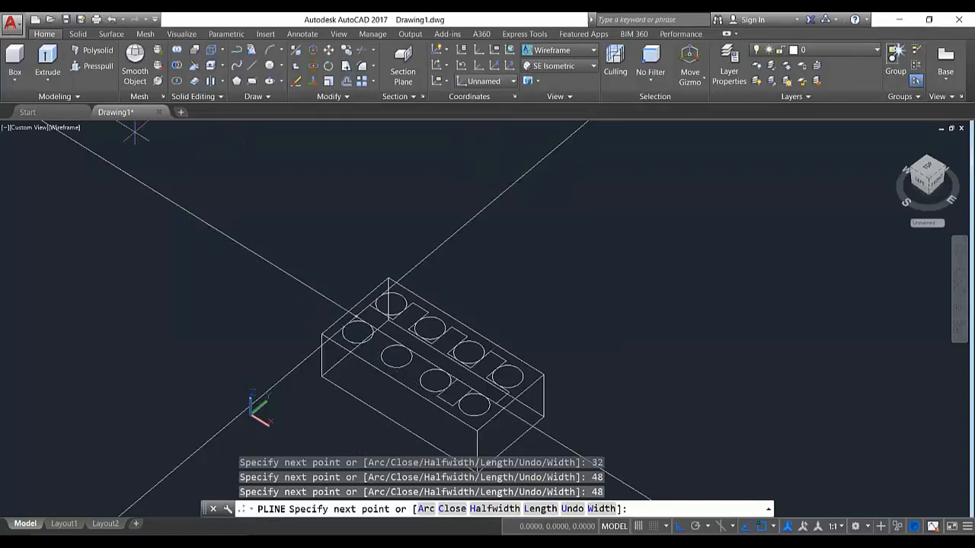
type("1")
key("Return")
type("32")
key("Return")
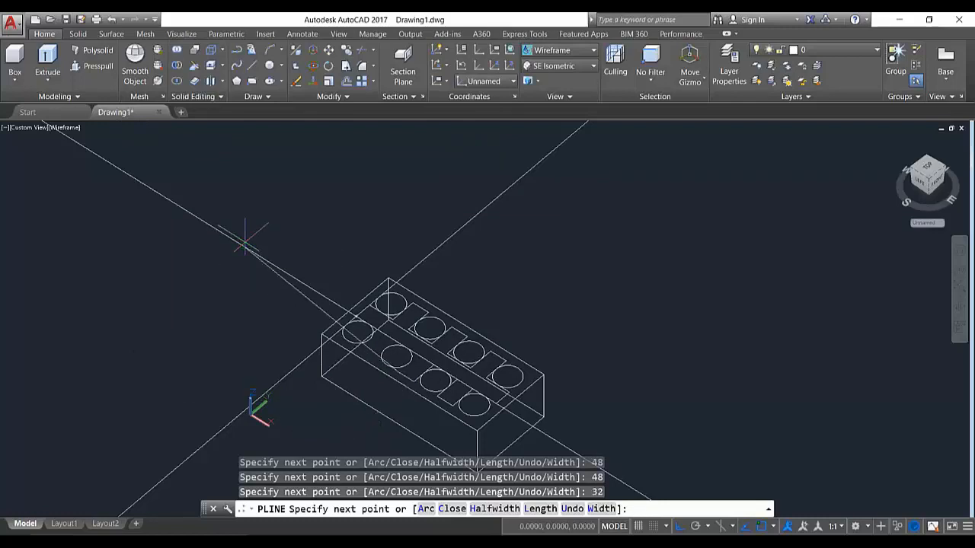
Step: Continue the polyline around the near row's second circle with segments of 48, 48, 48 and 32, undoing a mistaken 8-unit segment
type("4")
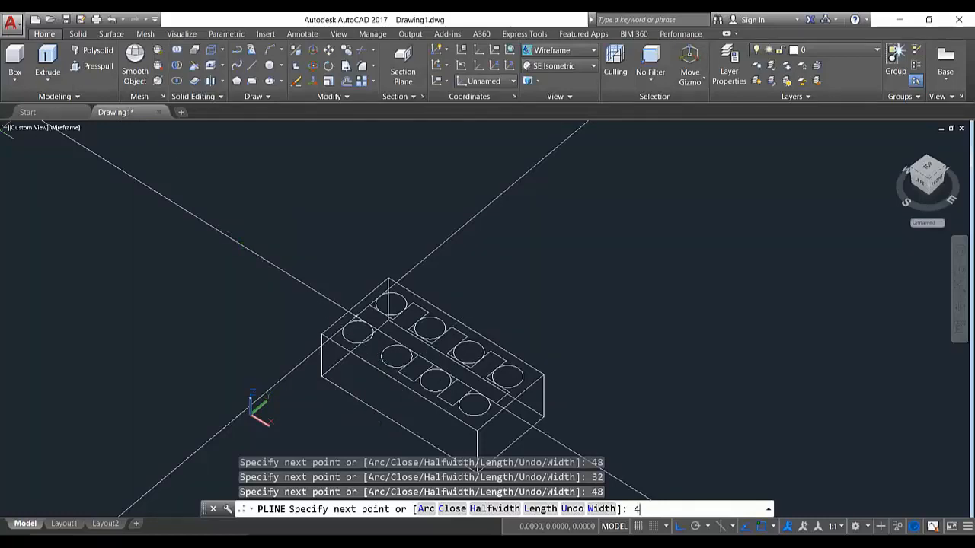
type("8")
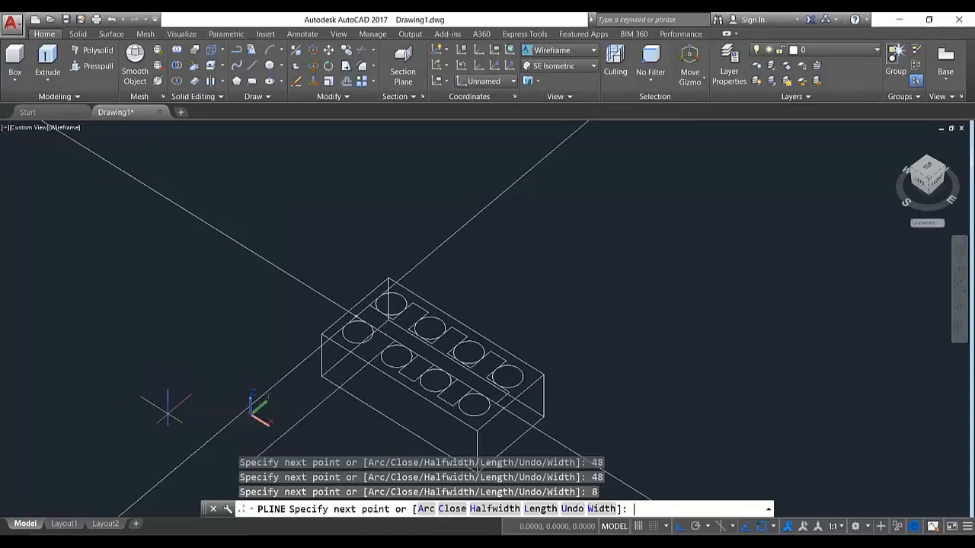
left_click(572, 509)
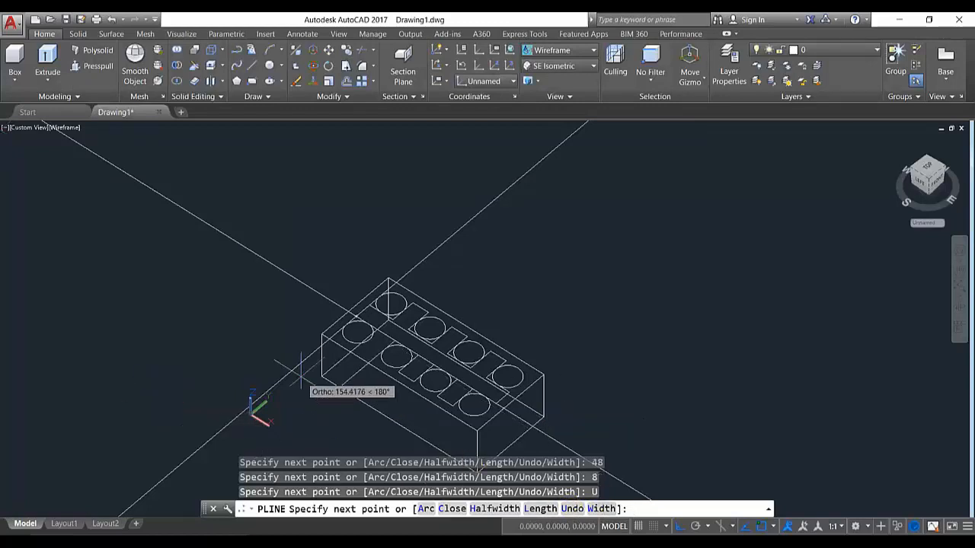
type("4")
type("3")
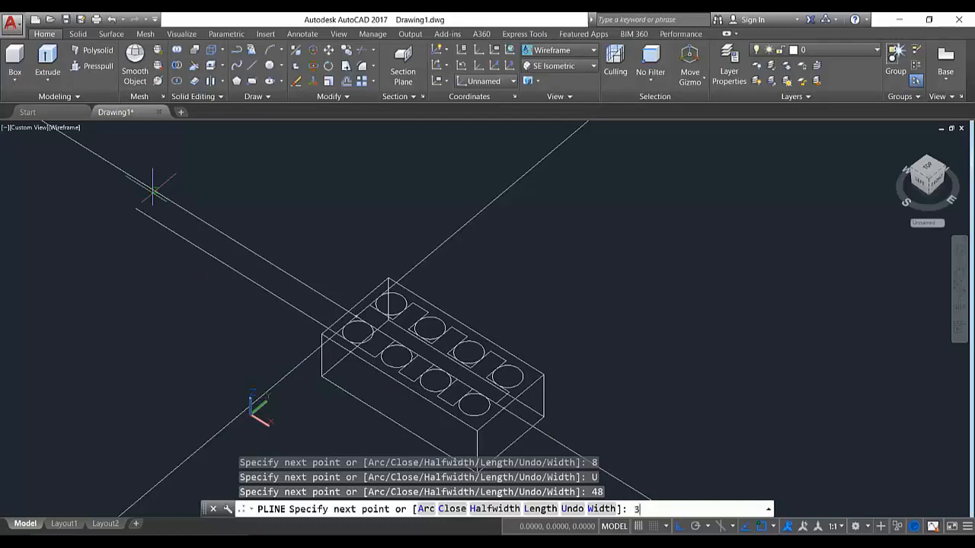
type("2")
key("Return")
Step: Finish the polyline at its start point with two 48-unit segments around the near row's first circle
type("48")
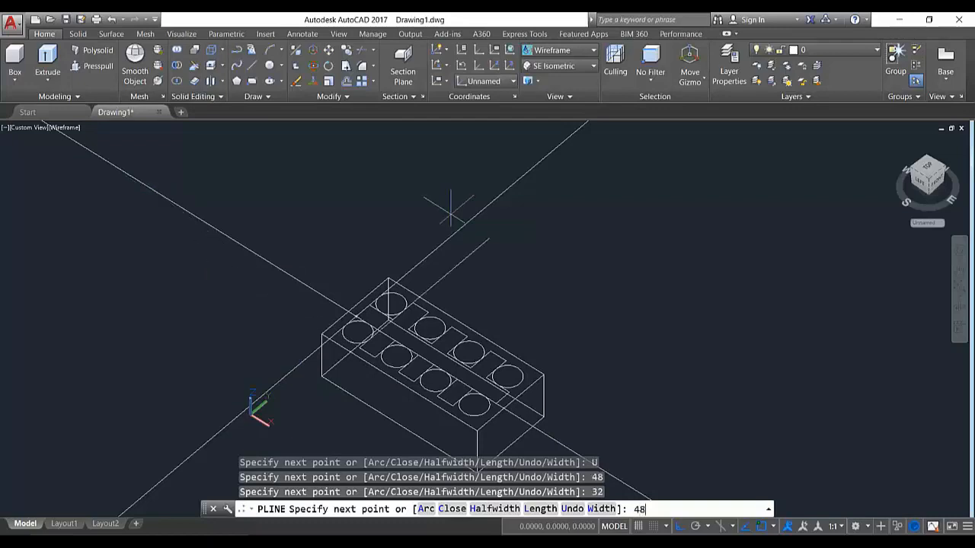
key("Return")
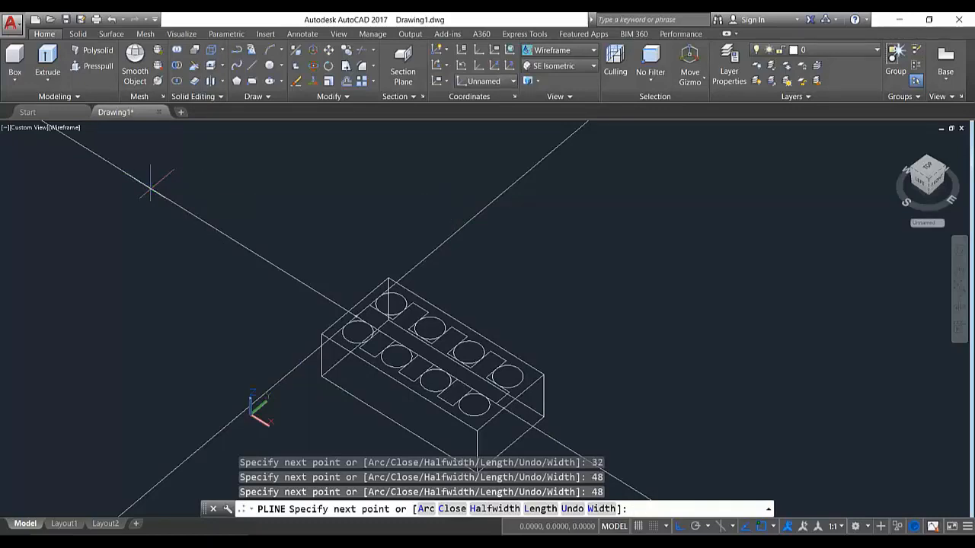
key("Return")
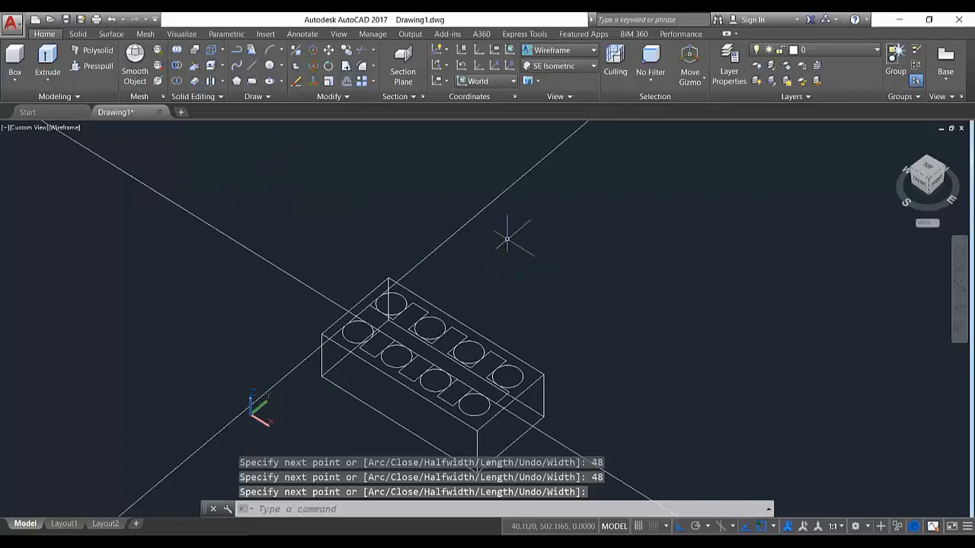
Step: Delete the two construction lines crossing the top face
mouse_move(507, 239)
left_mouse_down()
mouse_move(344, 292)
mouse_move(203, 309)
left_mouse_up()
key("Delete")
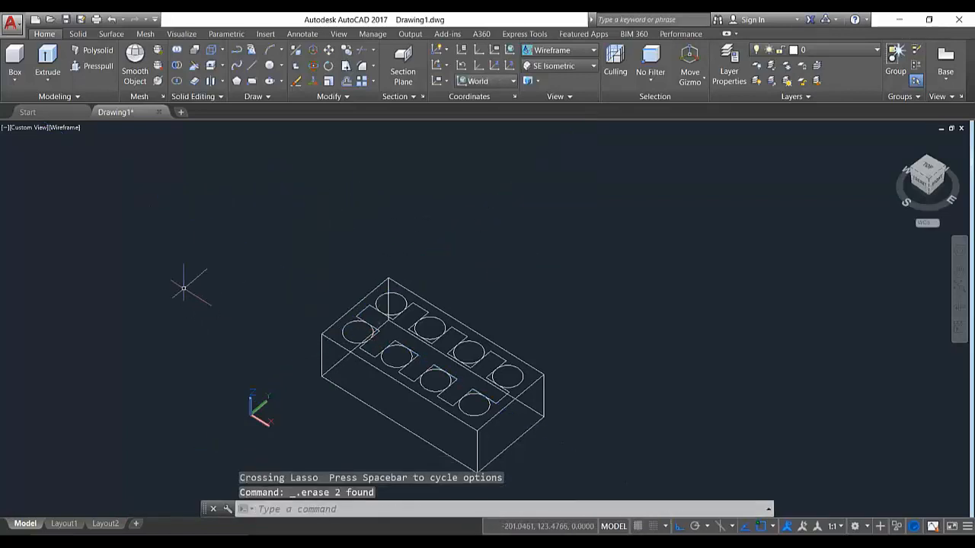
Step: Convert the closed stepped polyline between the circles on the top face into a region
middle_click_drag(390, 403, 447, 383, "shift")
scroll(337, 304, "up", 3)
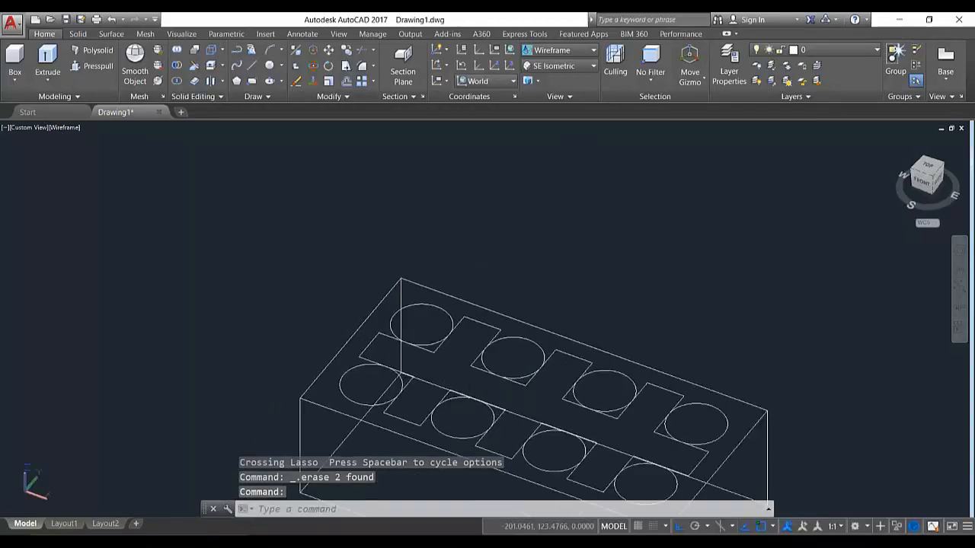
left_click(370, 344)
left_click(356, 96)
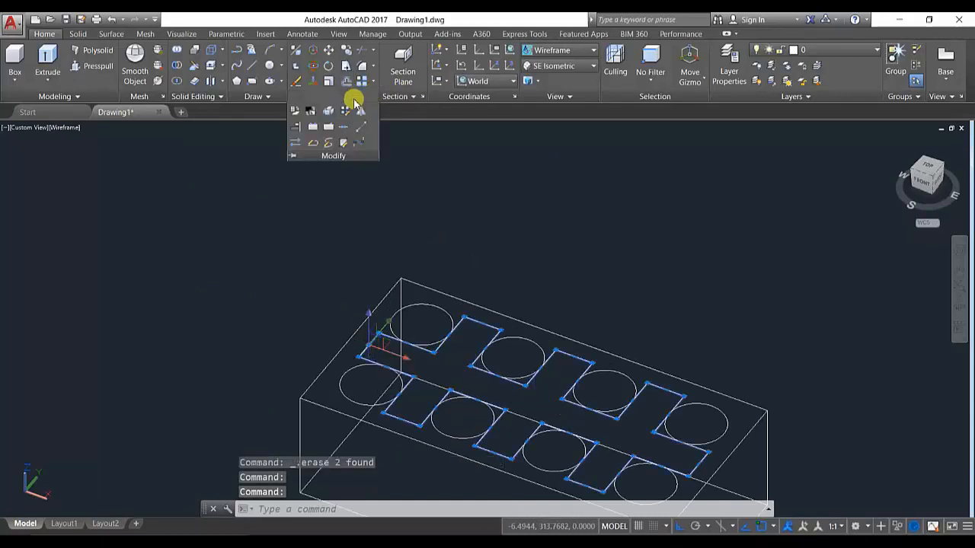
left_click(343, 110)
left_click(254, 96)
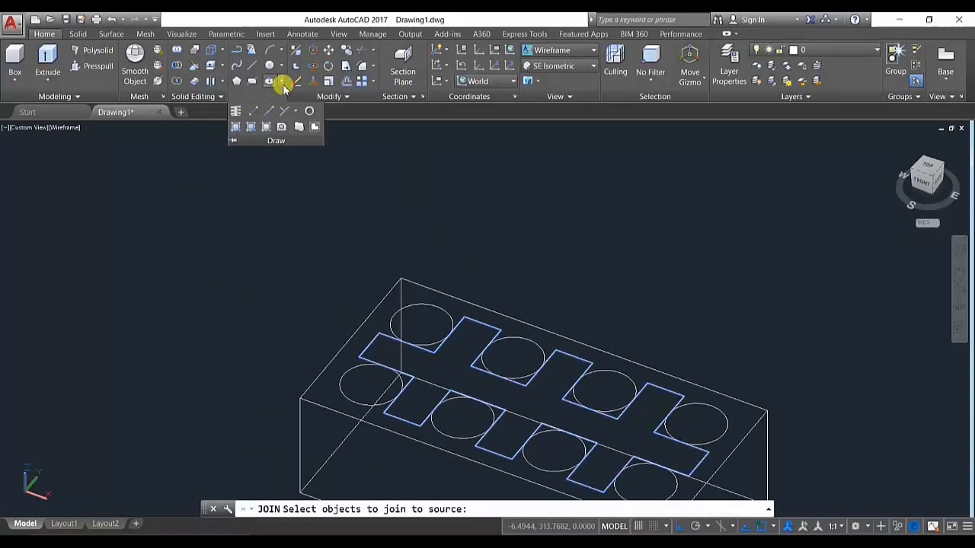
left_click(282, 126)
left_click(364, 351)
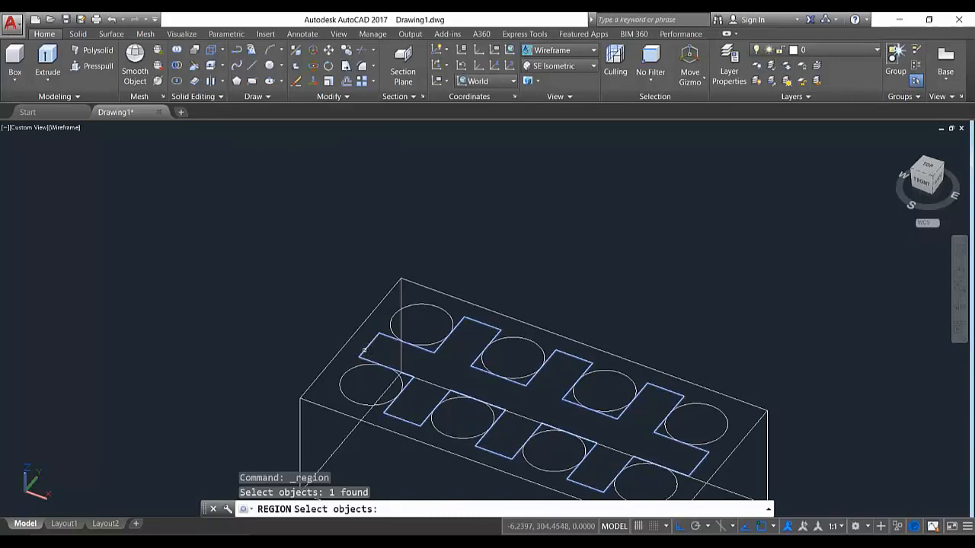
key("Return")
Step: Check the stepped shape between the circles as a single region and inspect the brick from several angles
left_click(379, 337)
left_click(377, 337)
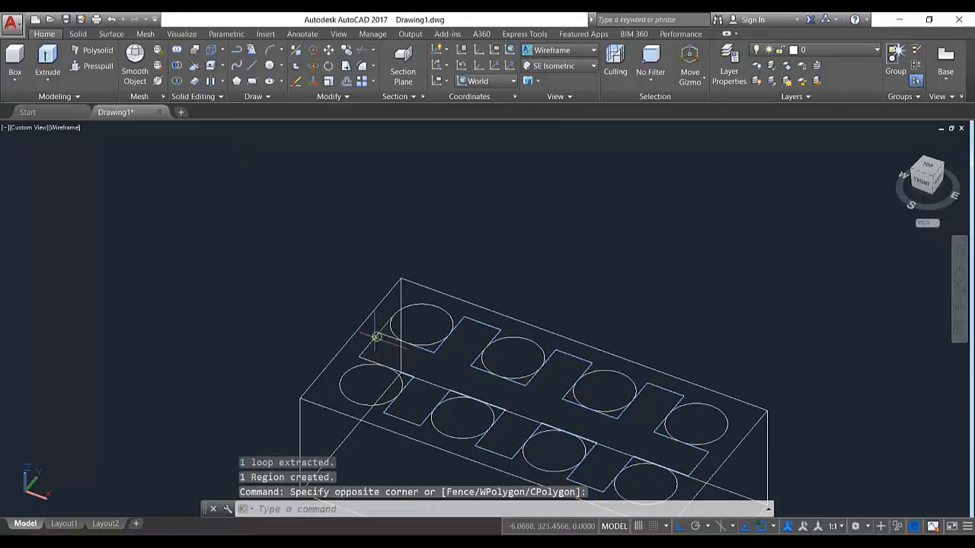
left_click(380, 338)
left_click(379, 338)
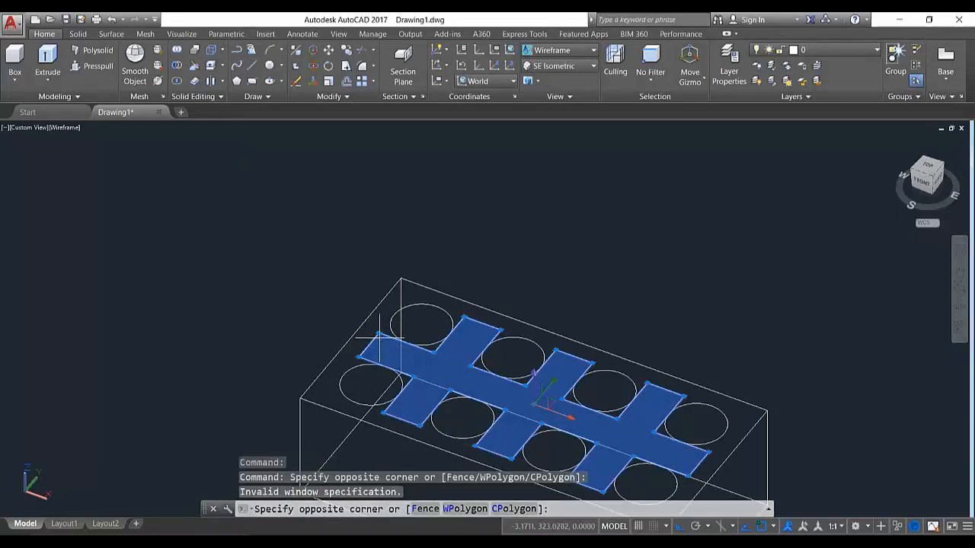
key("Escape")
key("Escape")
key("Return")
middle_click_drag(490, 340, 494, 312, "shift")
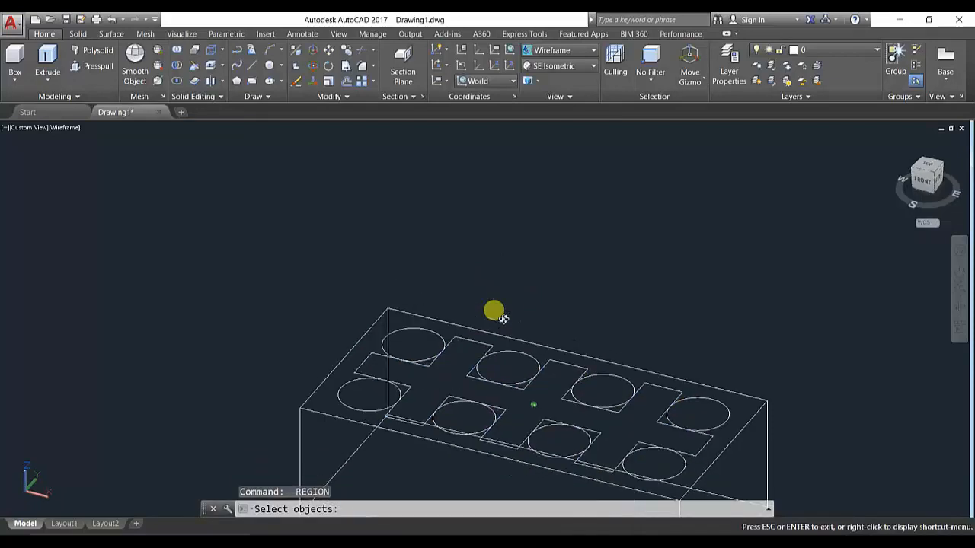
scroll(494, 323, "down", 4)
middle_click_drag(514, 425, 488, 455, "shift")
scroll(448, 352, "up", 5)
scroll(550, 376, "down", 5)
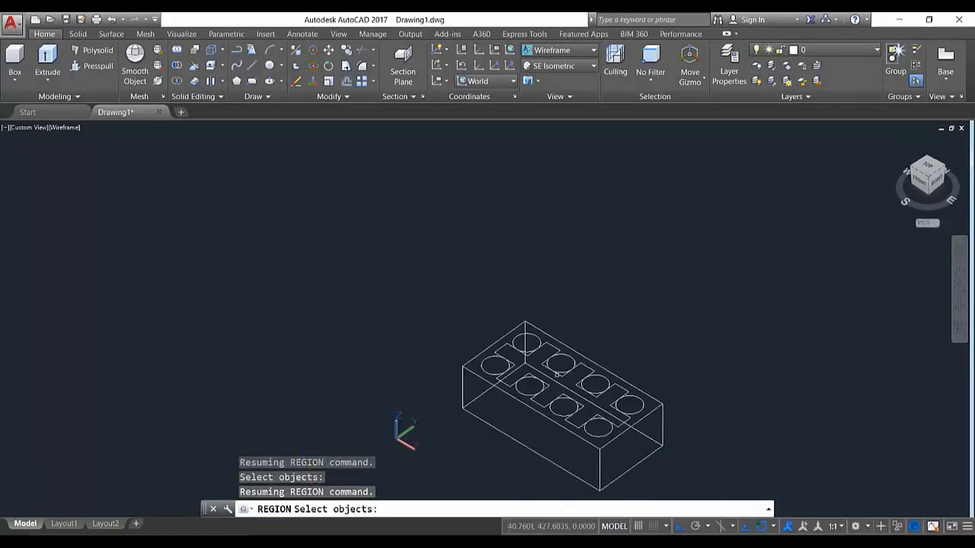
middle_click_drag(566, 411, 416, 383)
scroll(445, 346, "up", 2)
scroll(461, 380, "up", 3)
scroll(389, 381, "down", 4)
scroll(387, 358, "up", 2)
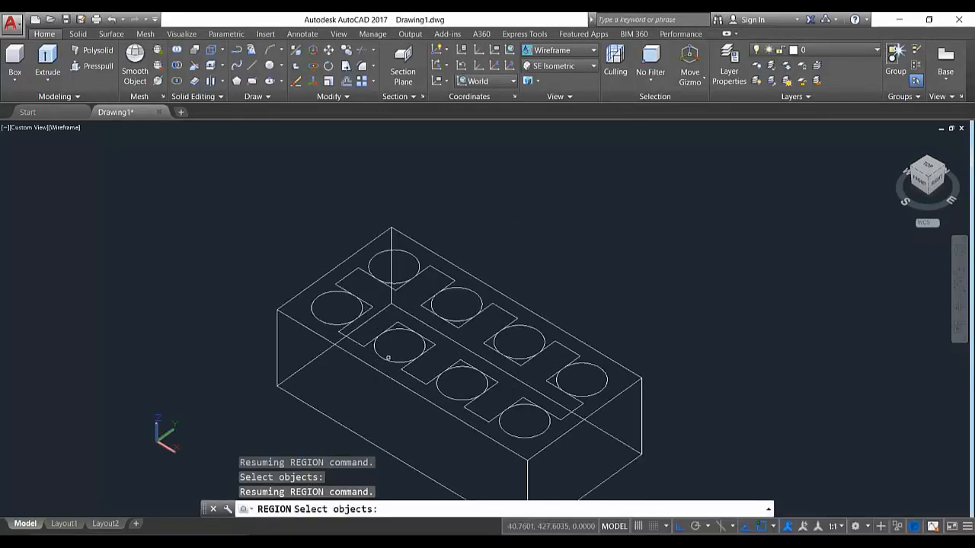
Step: Extrude the stepped region down through the box with a height of -96
left_click(46, 59)
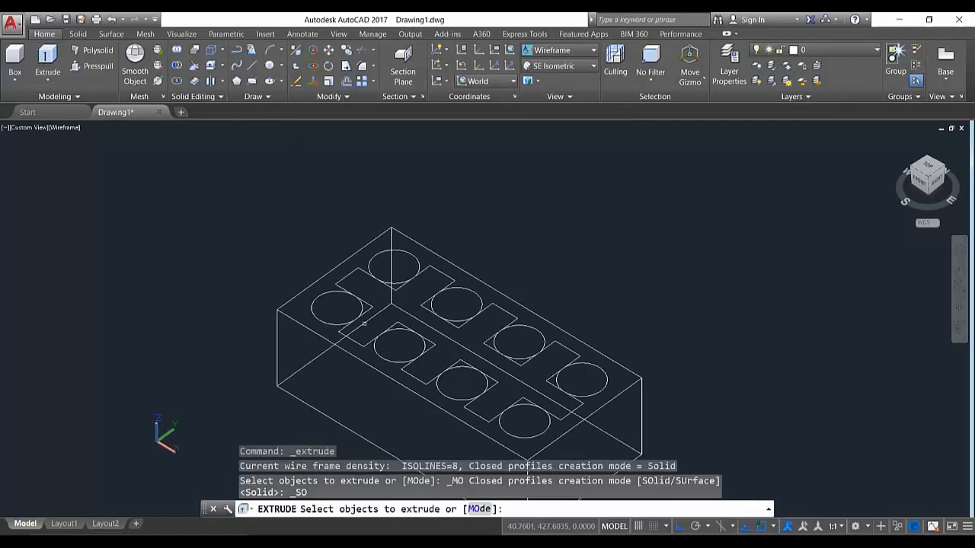
left_click(402, 326)
key("Return")
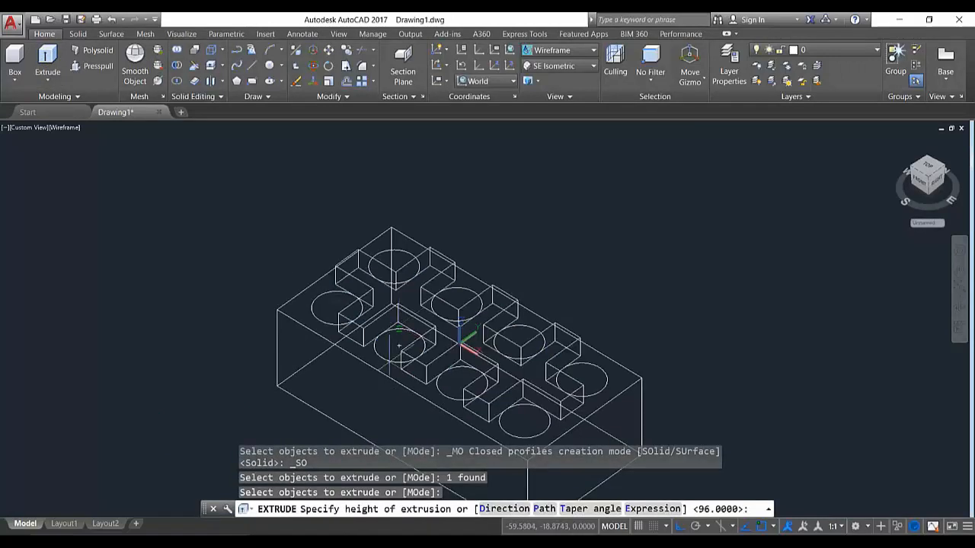
type("-")
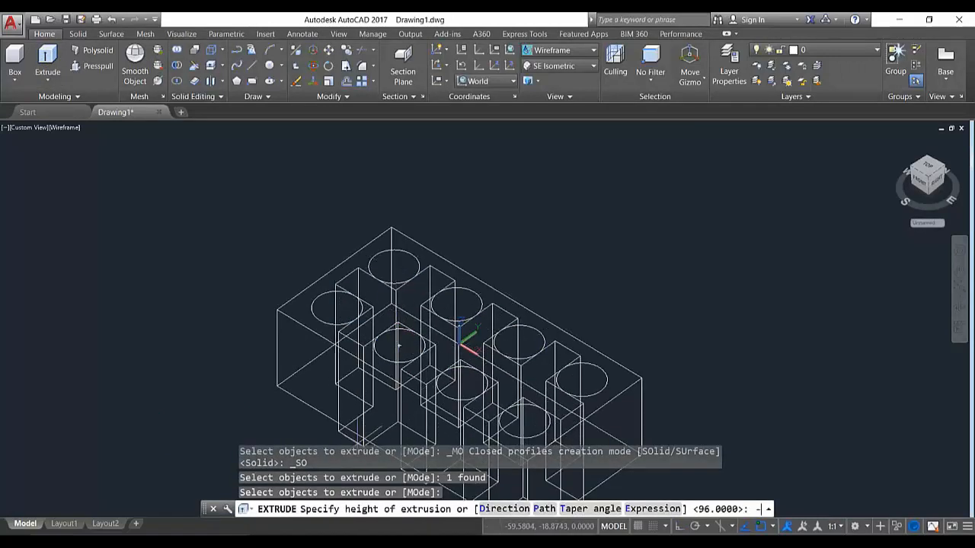
type("96")
key("Return")
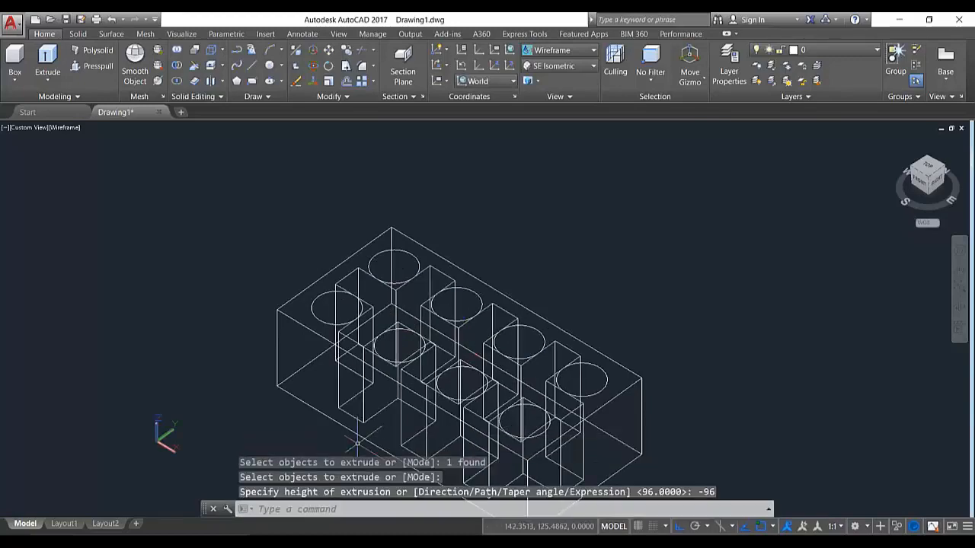
scroll(412, 365, "down", 4)
scroll(405, 376, "up", 3)
middle_click_drag(405, 376, 377, 384, "shift")
scroll(397, 307, "up", 2)
left_click(47, 57)
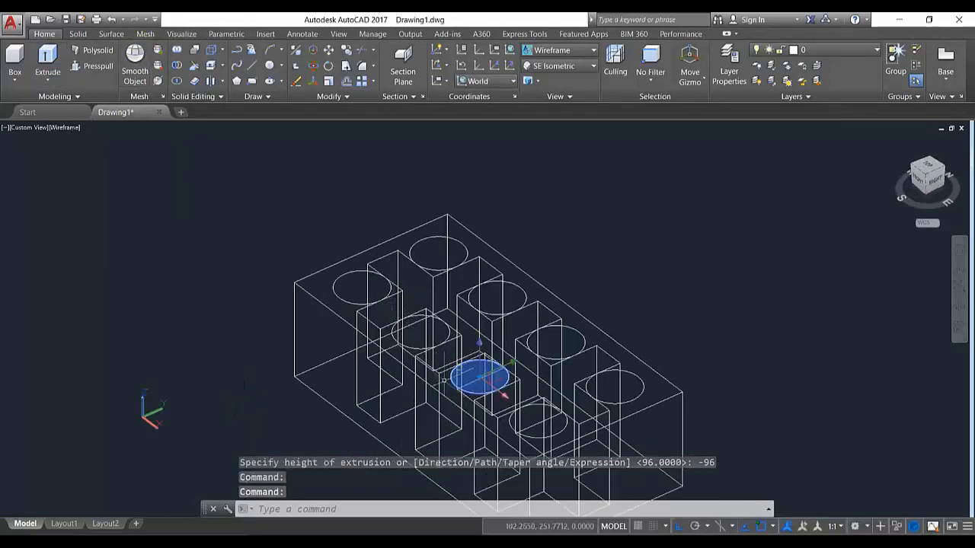
left_click(498, 394)
key("Return")
key("Escape")
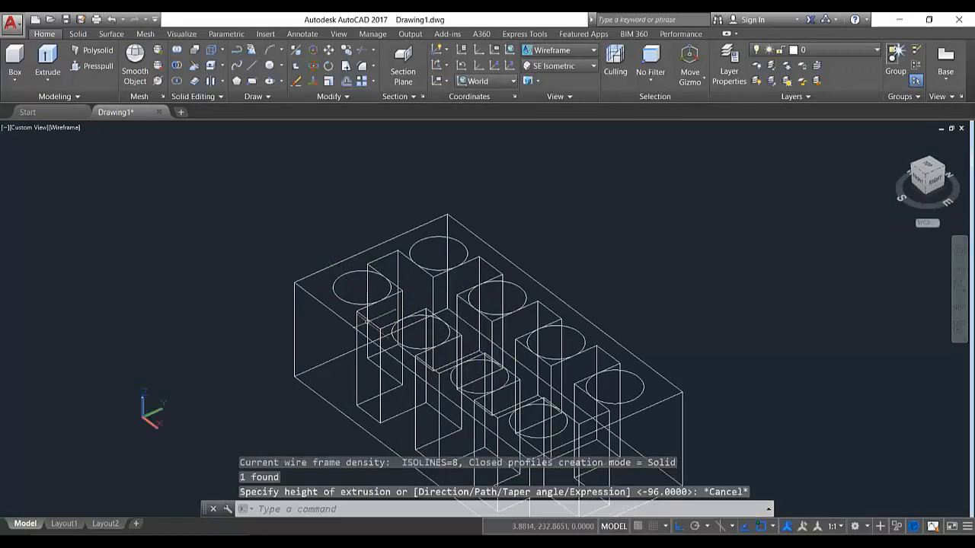
Step: Extrude all eight circular regions on the top face upward by 17 as studs
left_click(337, 283)
left_click(392, 306)
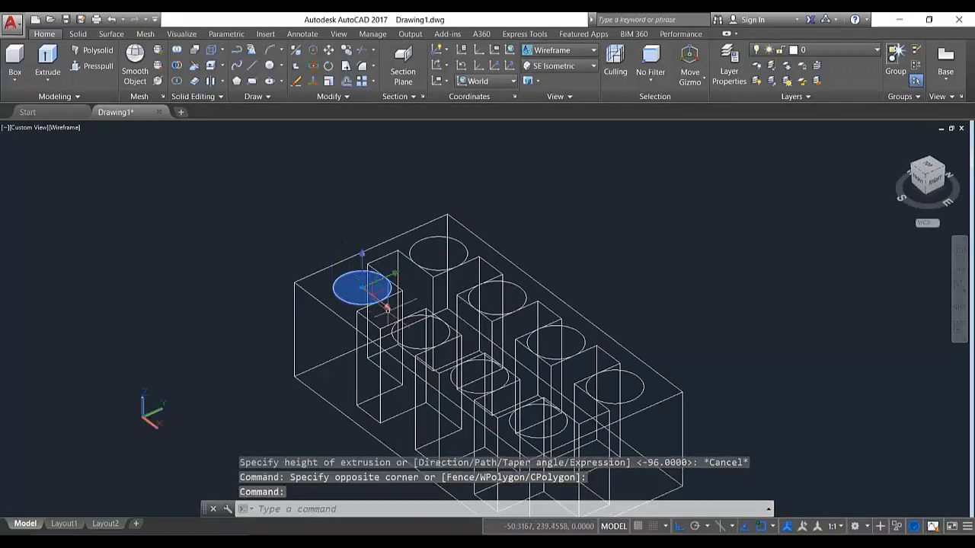
left_click(393, 333)
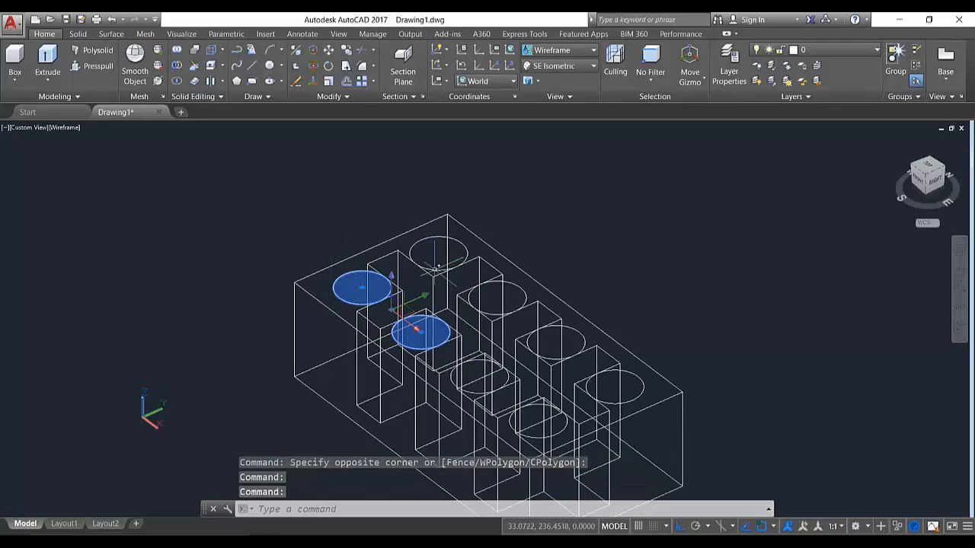
left_click(436, 268)
left_click(493, 316)
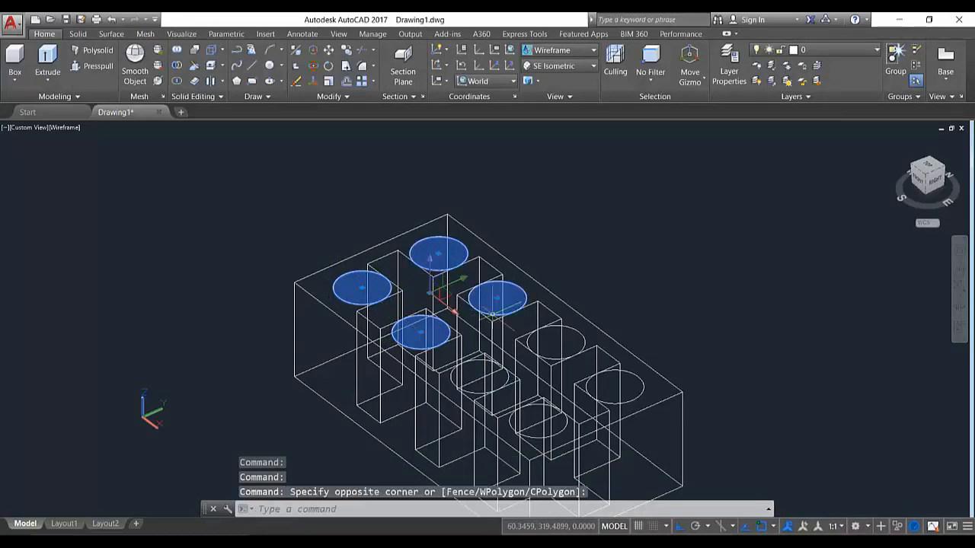
left_click(546, 351)
left_click(478, 385)
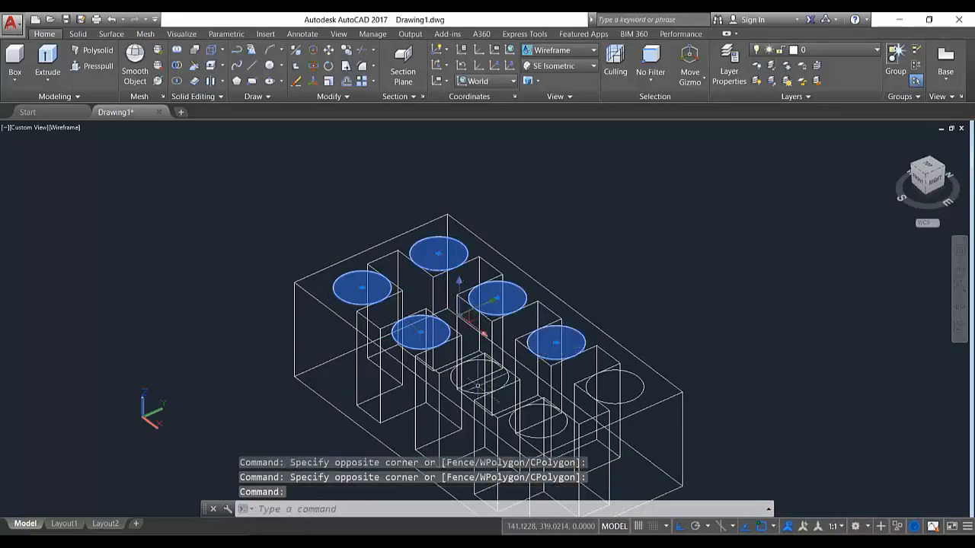
left_click(508, 375)
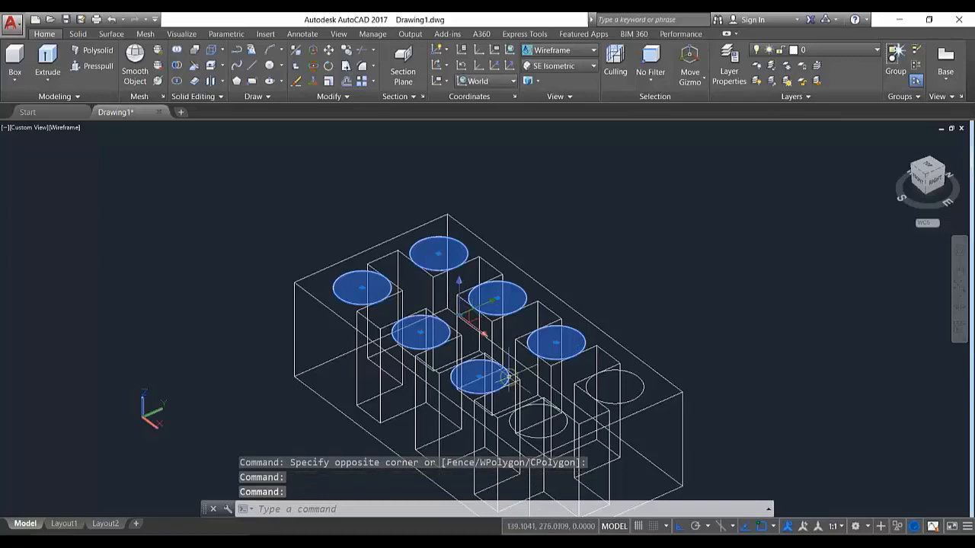
left_click(562, 425)
left_click(629, 404)
key("Return")
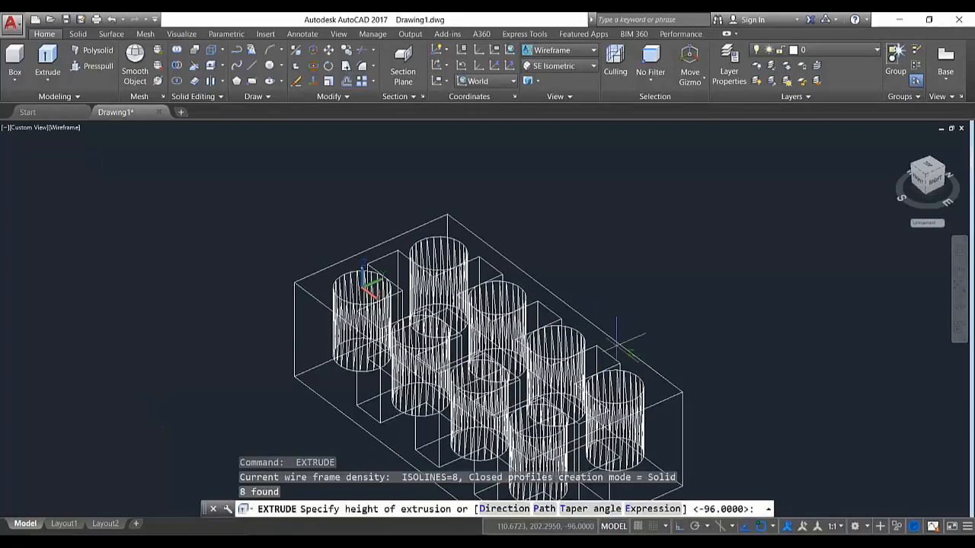
type("17")
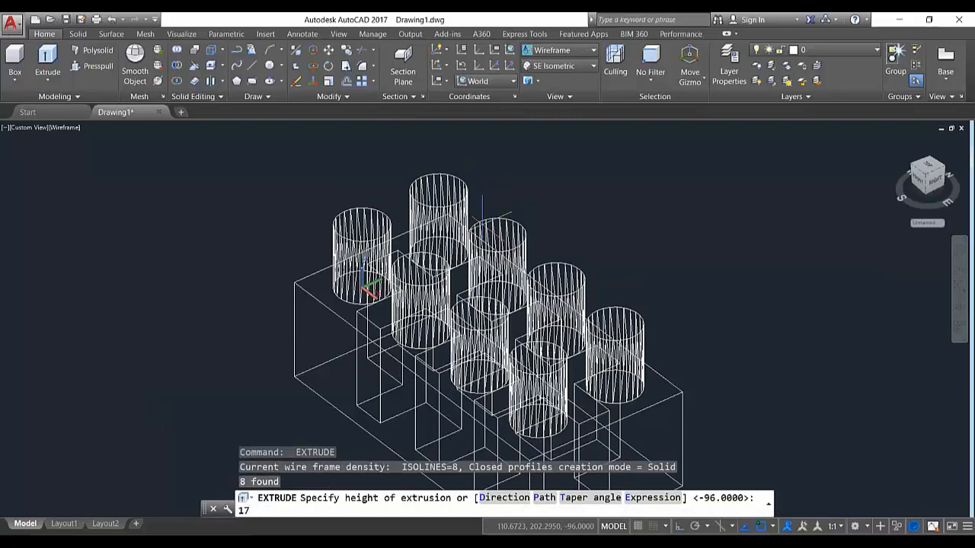
key("Return")
scroll(421, 263, "down", 1)
scroll(421, 263, "up", 3)
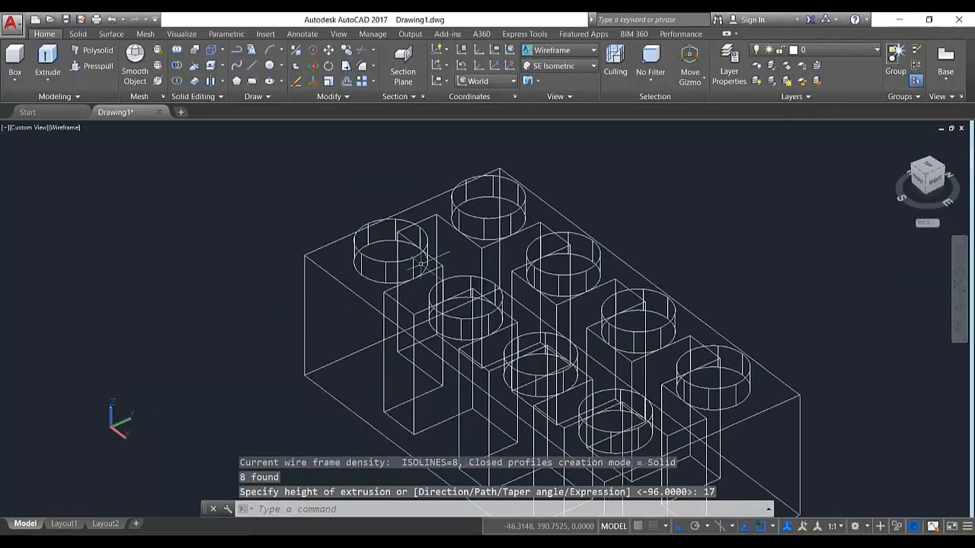
left_click(417, 257)
left_click(481, 221)
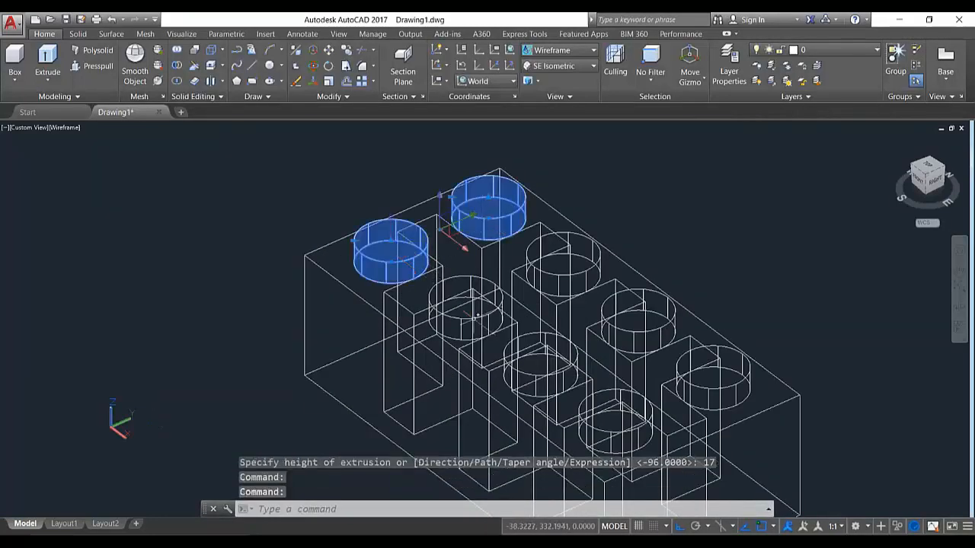
left_click(475, 316)
left_click(587, 273)
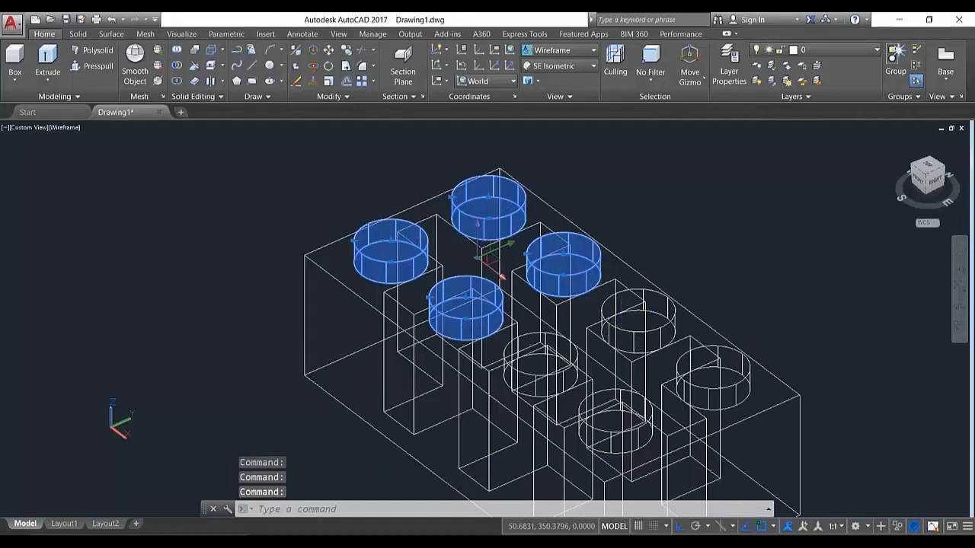
left_click(556, 376)
key("Escape")
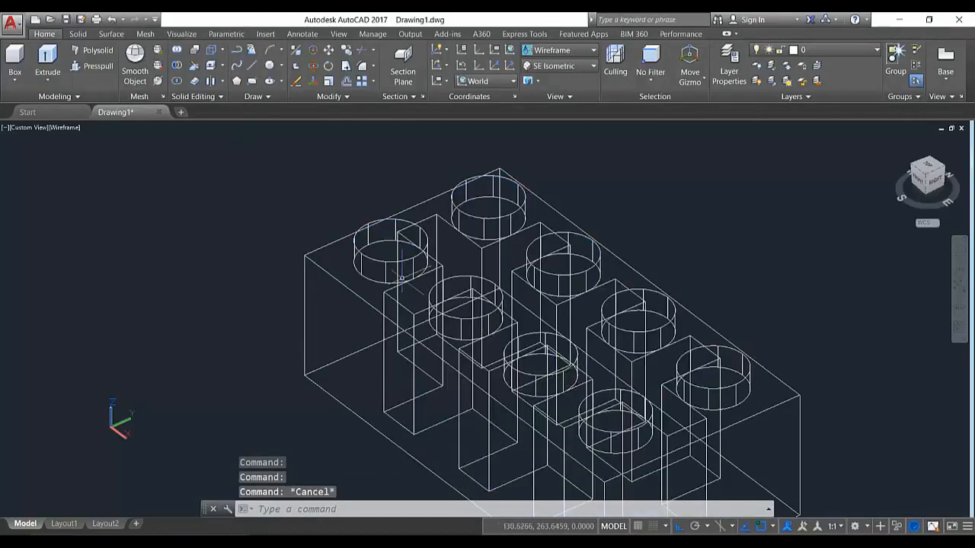
left_click(402, 260)
left_click(453, 297)
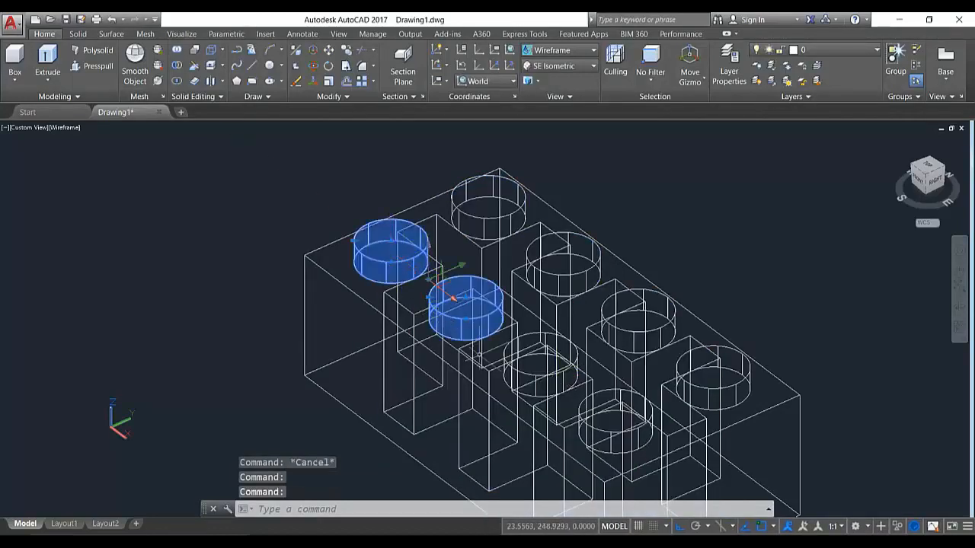
left_click(520, 370)
left_click(597, 423)
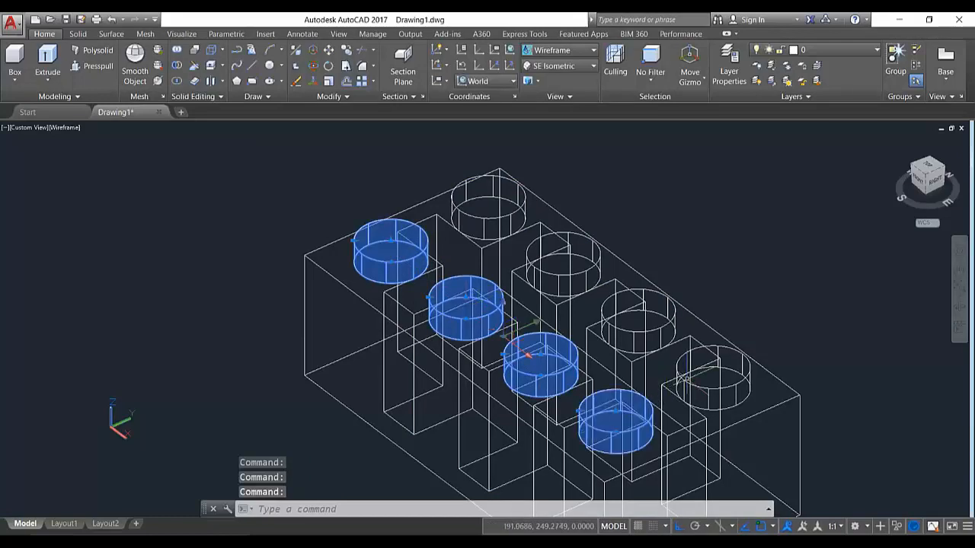
left_click(686, 385)
left_click(632, 327)
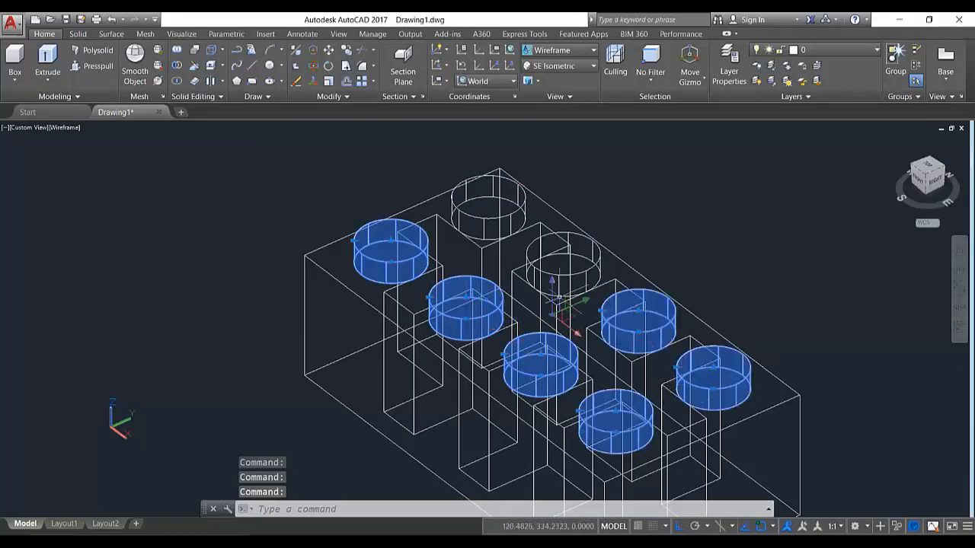
left_click(539, 268)
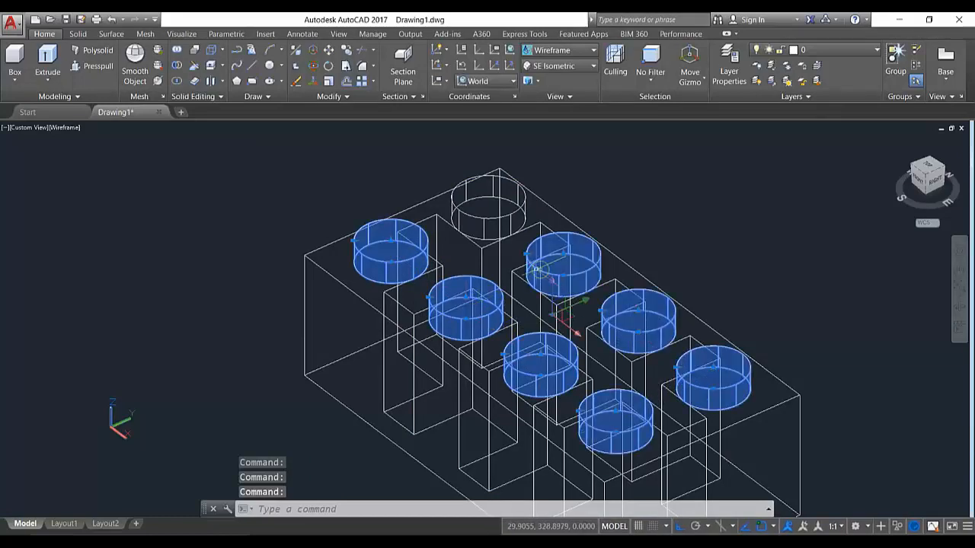
left_click(485, 221)
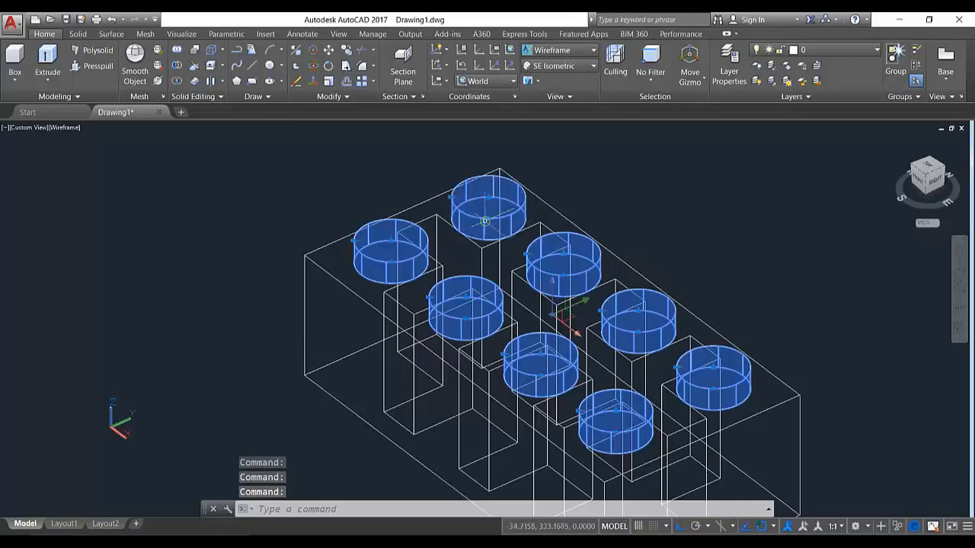
left_click(304, 256)
Step: Union the rectangular box with all eight cylindrical studs into one solid, leaving out the stepped core
left_click(179, 51)
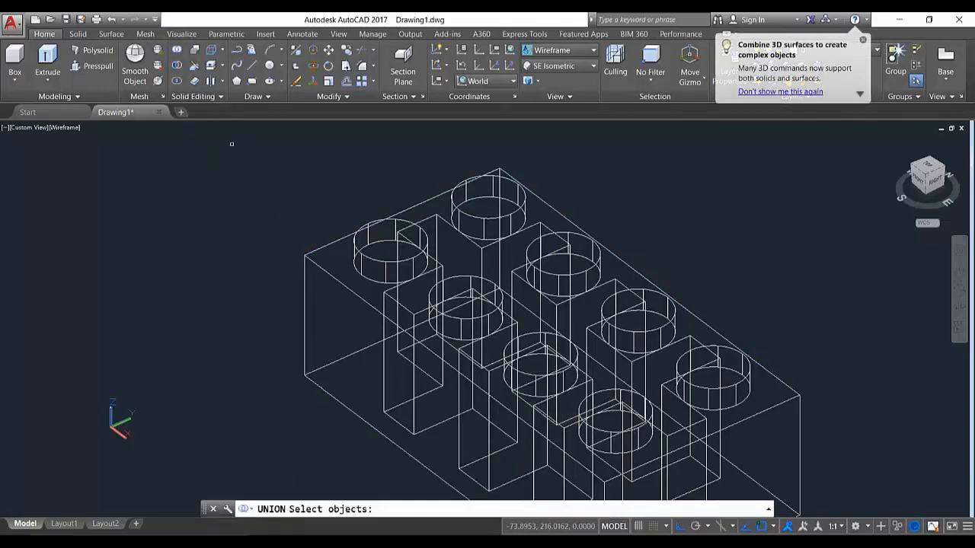
left_click(324, 270)
middle_click_drag(386, 316, 372, 228, "shift")
left_click(374, 234)
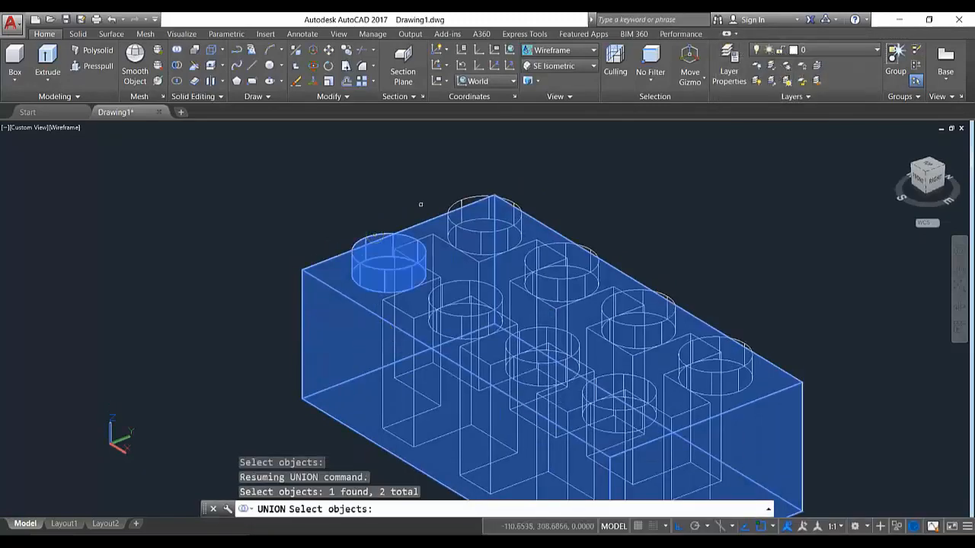
left_click(459, 199)
left_click(440, 310)
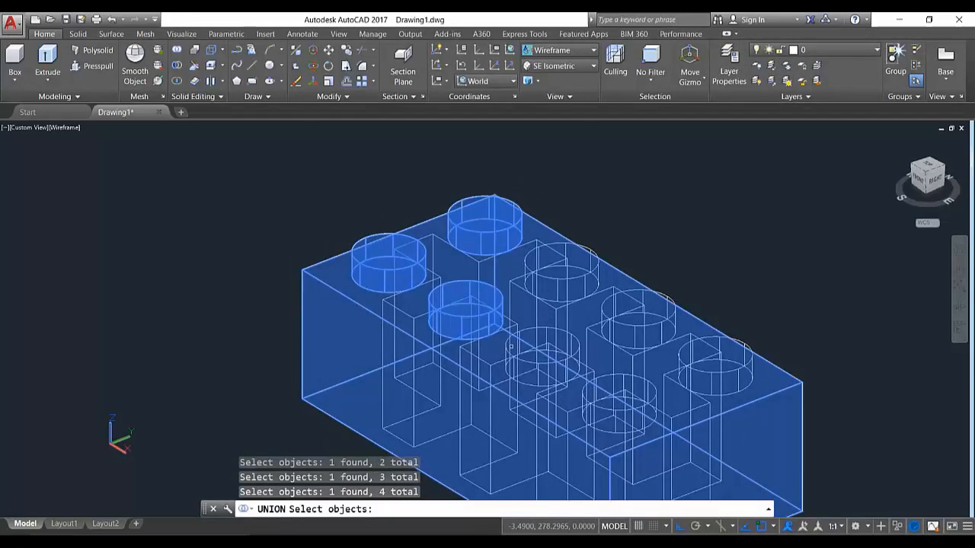
left_click(506, 352)
left_click(565, 280)
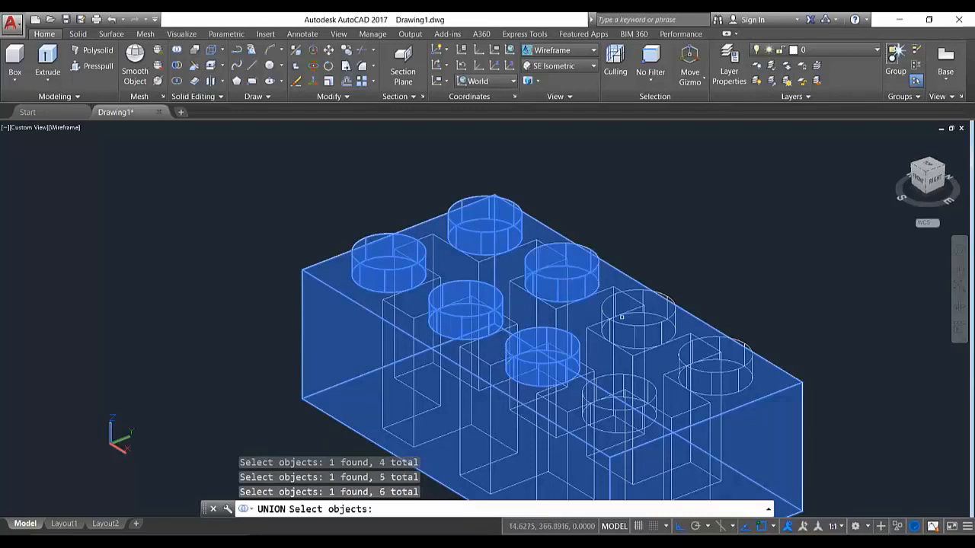
left_click(614, 320)
left_click(639, 378)
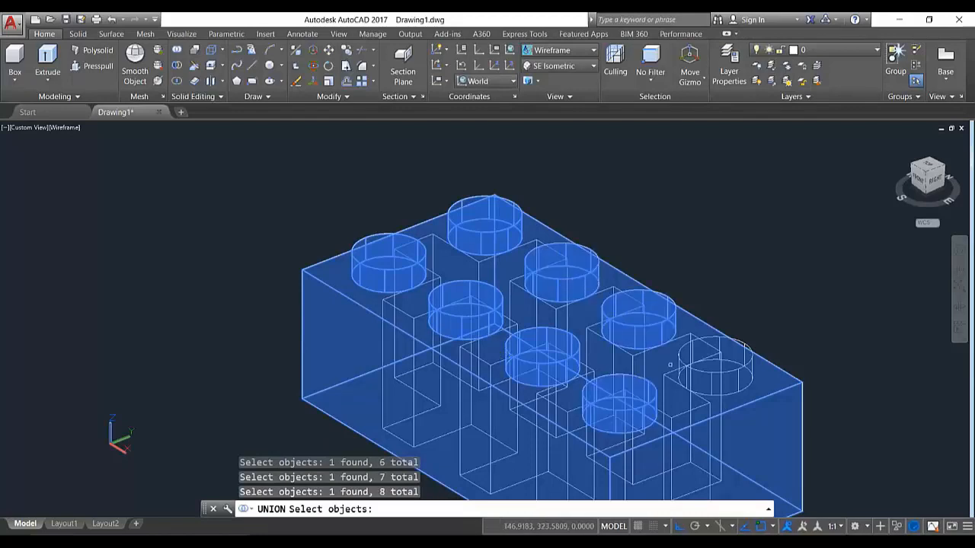
left_click(689, 368)
key("Return")
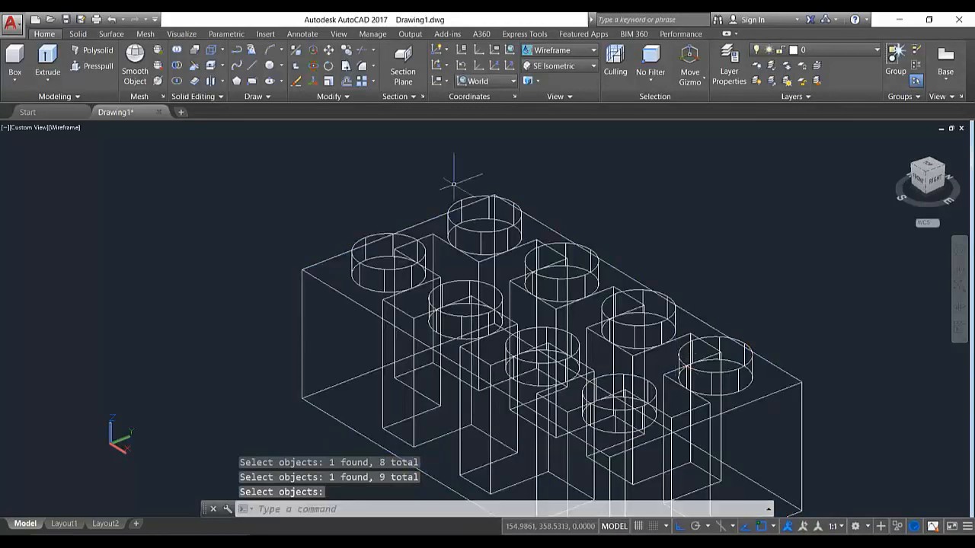
Step: Check that the box and studs select as one solid and inspect the wireframe brick from several angles
left_click(328, 308)
left_click(332, 303)
left_click(334, 290)
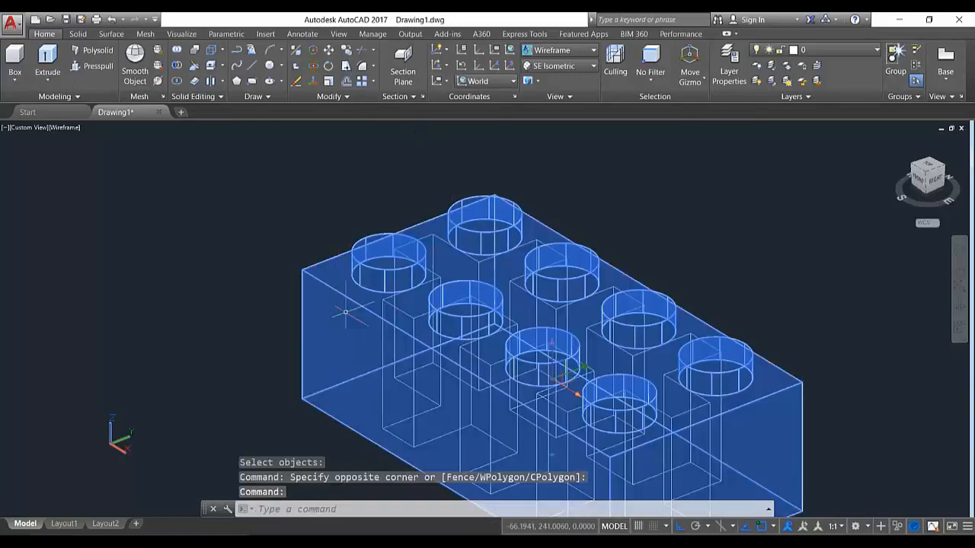
middle_click_drag(344, 313, 357, 273, "shift")
middle_click_drag(341, 332, 376, 346, "shift")
middle_click_drag(343, 274, 353, 312, "shift")
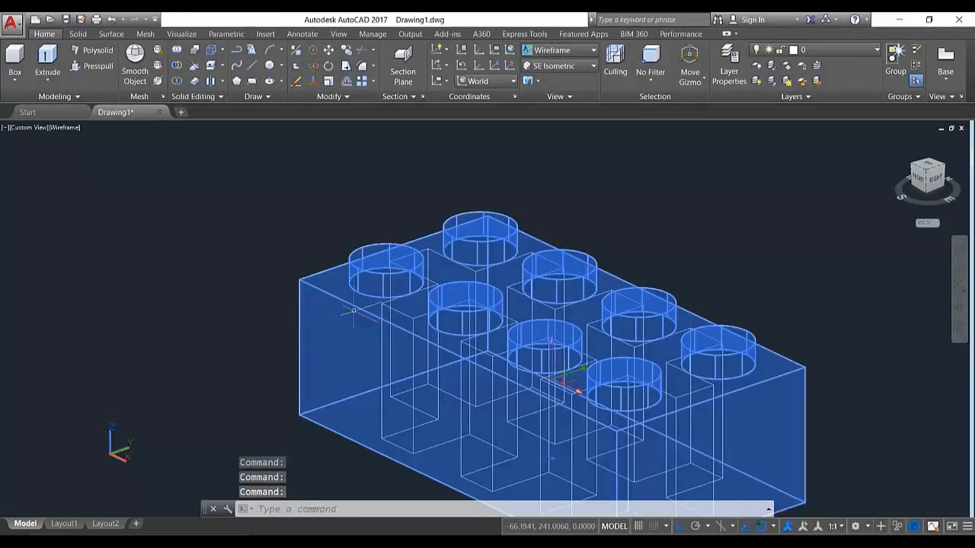
scroll(354, 312, "down", 6)
key("Return")
middle_click_drag(381, 366, 404, 319, "shift")
scroll(459, 350, "up", 6)
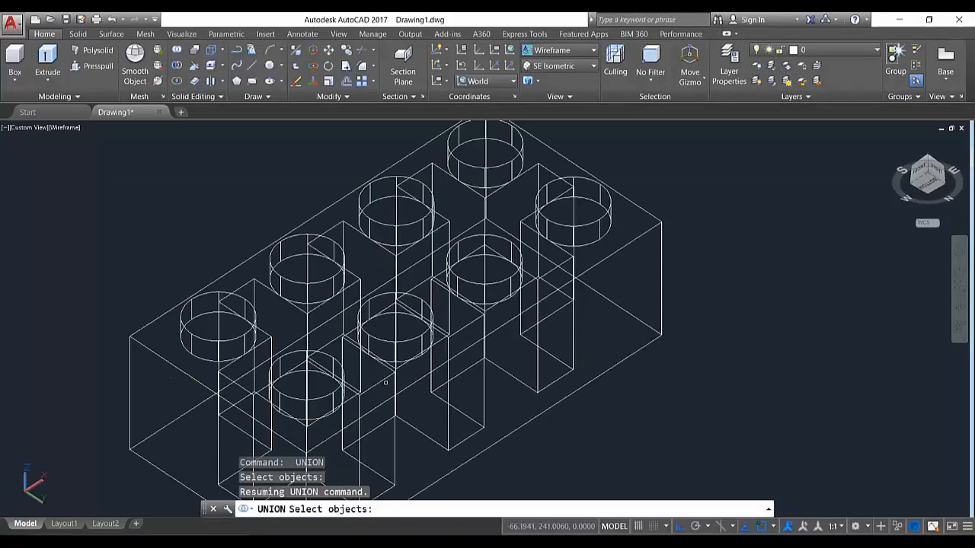
scroll(347, 331, "down", 2)
left_click(78, 34)
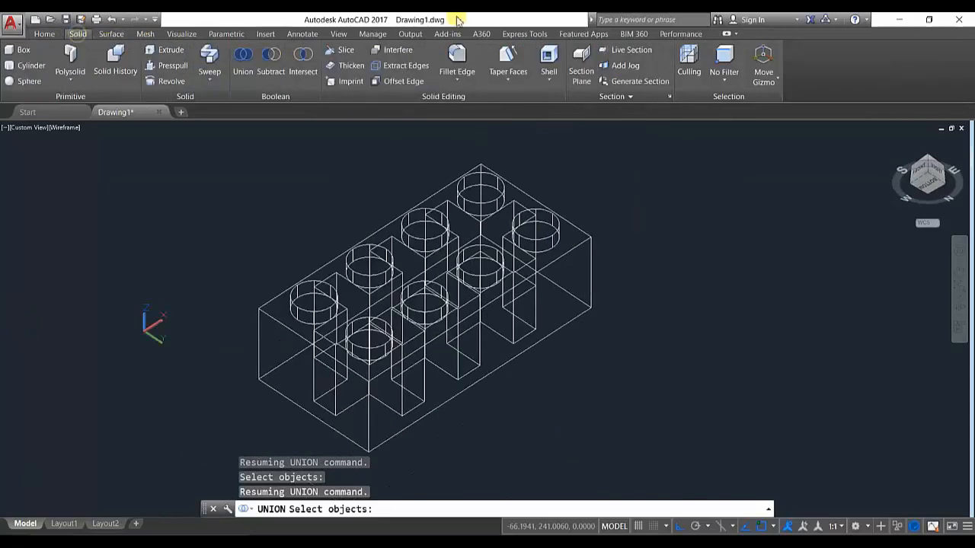
left_click(548, 61)
left_click(257, 355)
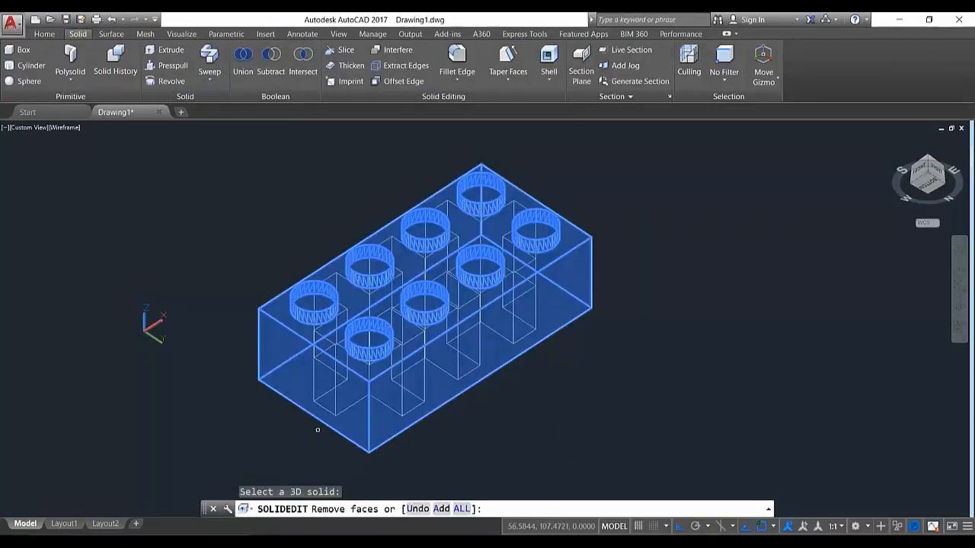
key("Return")
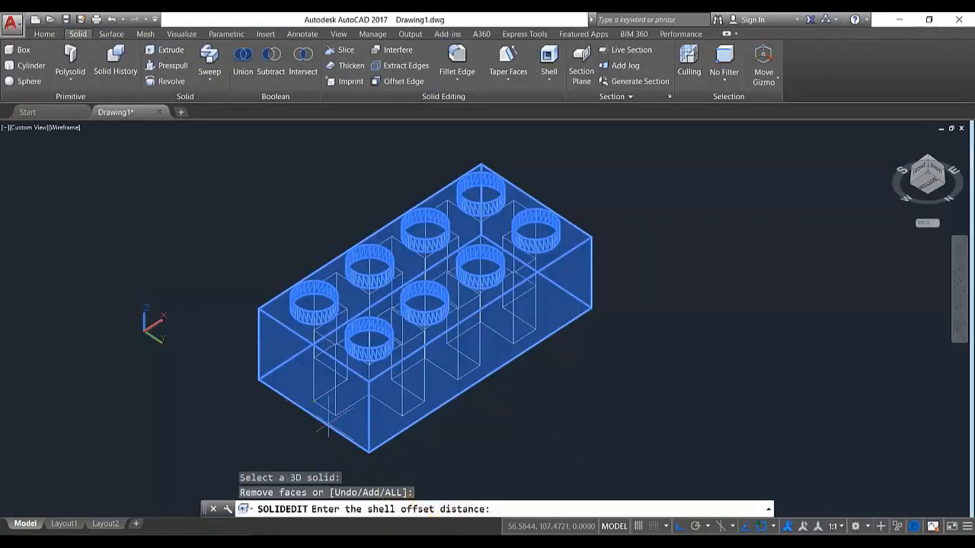
key("Escape")
key("Return")
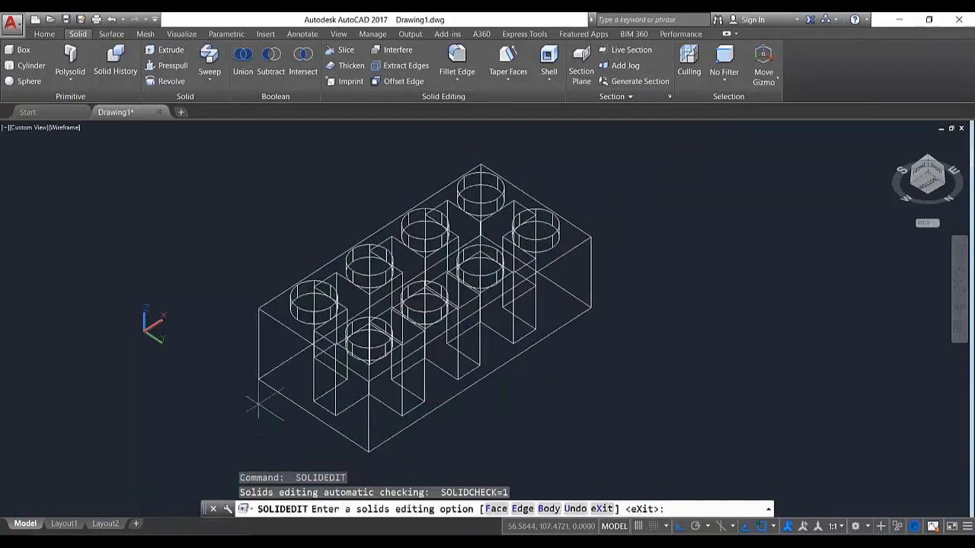
Step: Shell the united brick with its bottom face removed and a shell offset distance of 16
left_click(550, 71)
left_click(258, 355)
left_click(301, 390)
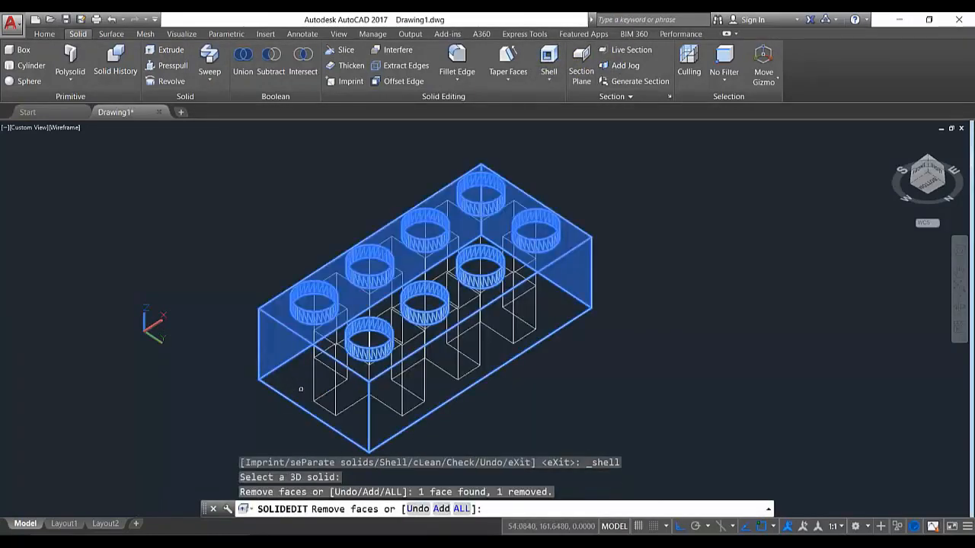
key("Return")
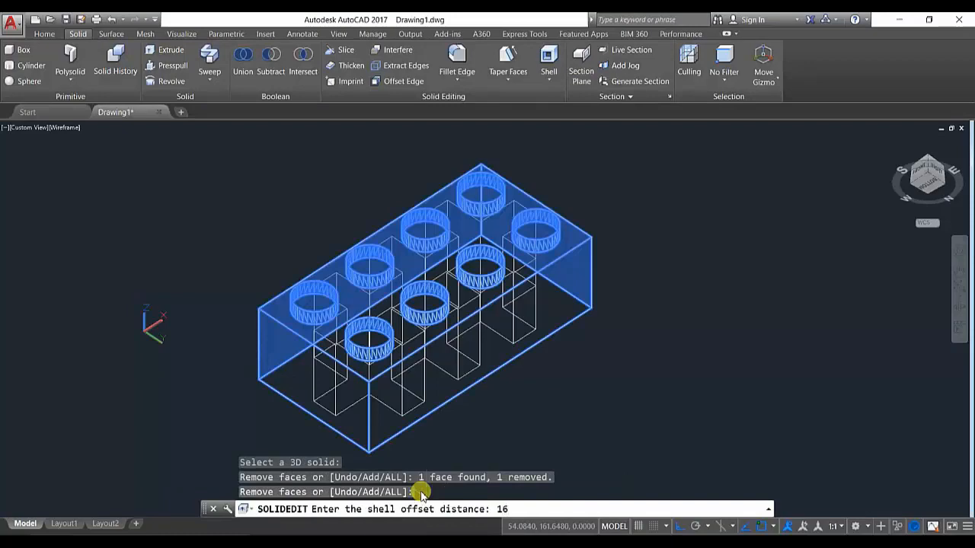
type("16")
key("Return")
scroll(493, 344, "down", 2)
middle_click_drag(343, 320, 496, 441, "shift")
scroll(537, 351, "up", 3)
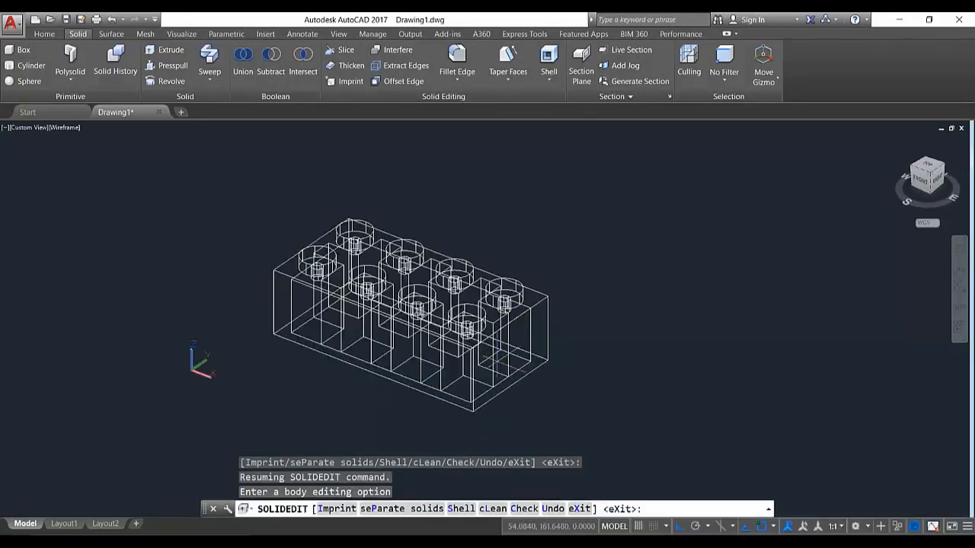
Step: Set the visual style to Conceptual and examine the shelled brick body
left_click(56, 34)
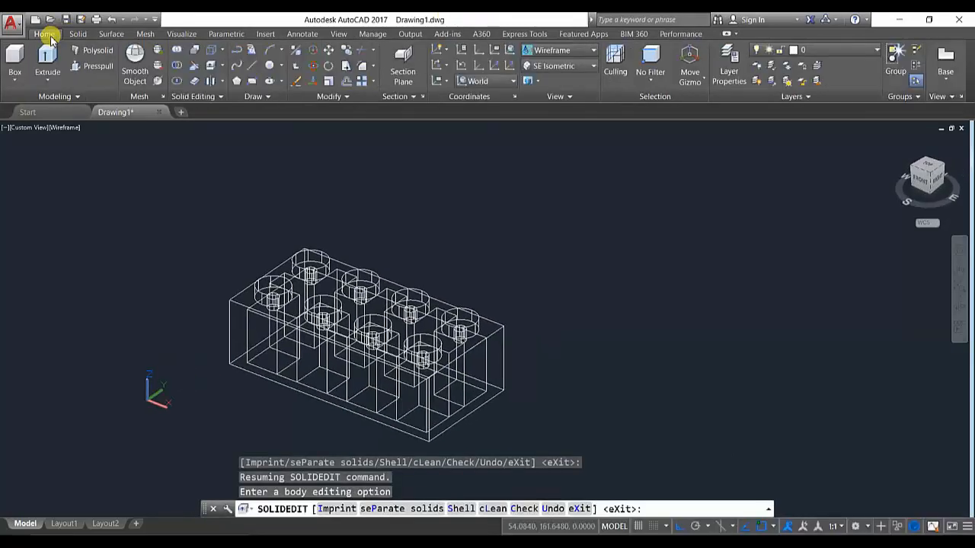
left_click(591, 51)
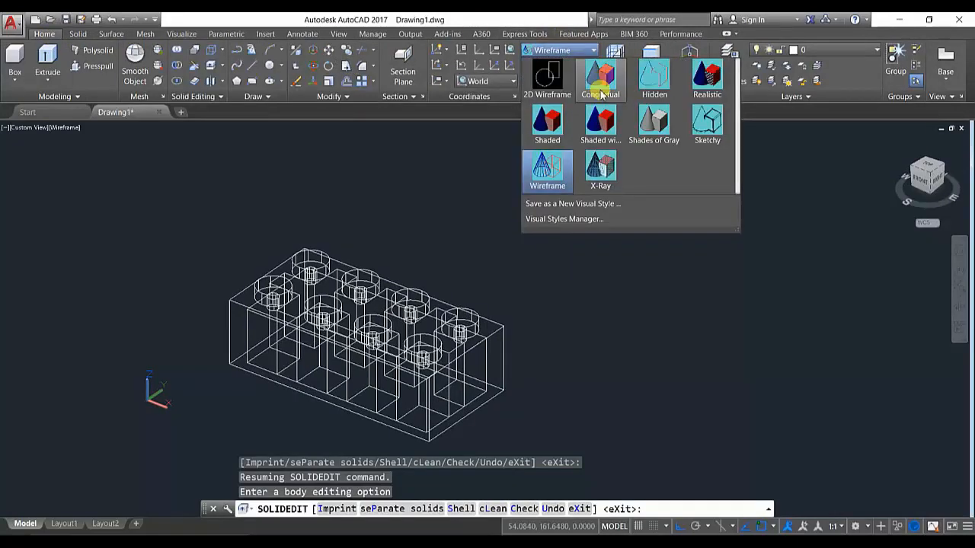
left_click(601, 76)
scroll(416, 340, "up", 3)
middle_click_drag(415, 341, 399, 308, "shift")
scroll(376, 271, "up", 2)
left_click(376, 272)
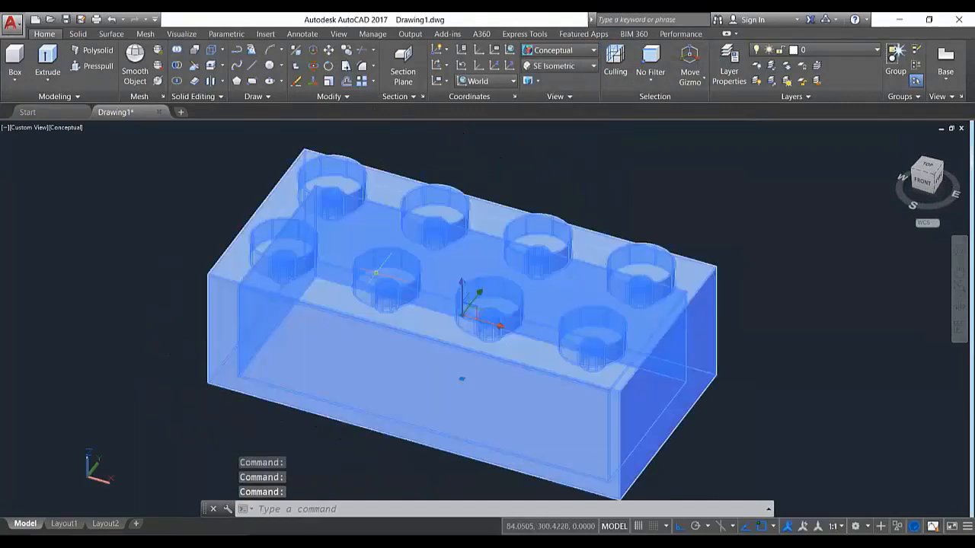
left_click(111, 21)
key("Escape")
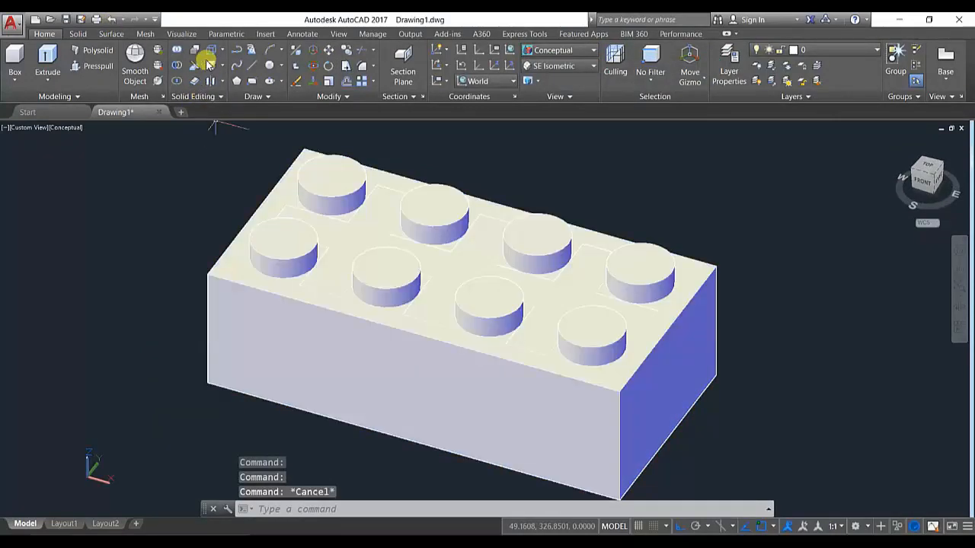
Step: Union the stepped inner core with the shelled brick body and inspect the combined solid
left_click(175, 47)
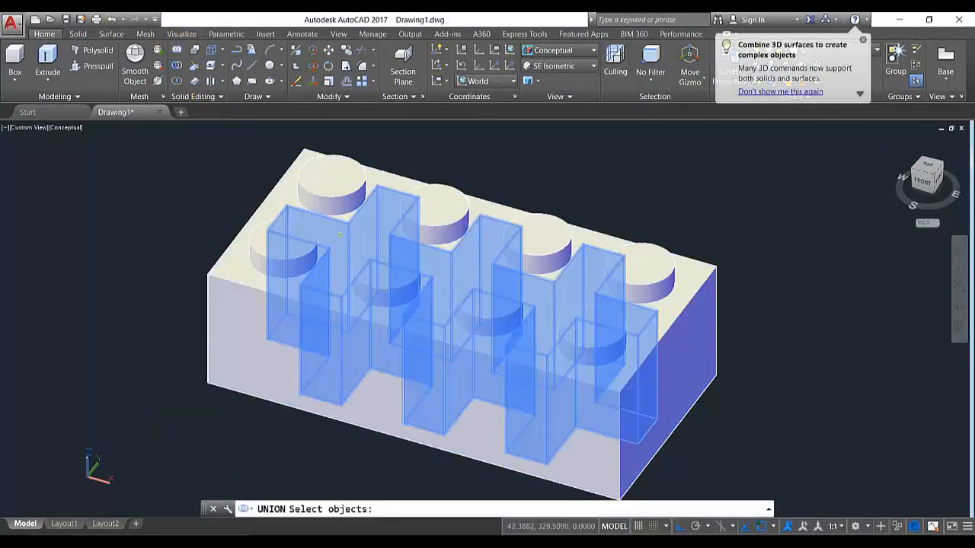
left_click(394, 195)
key("Return")
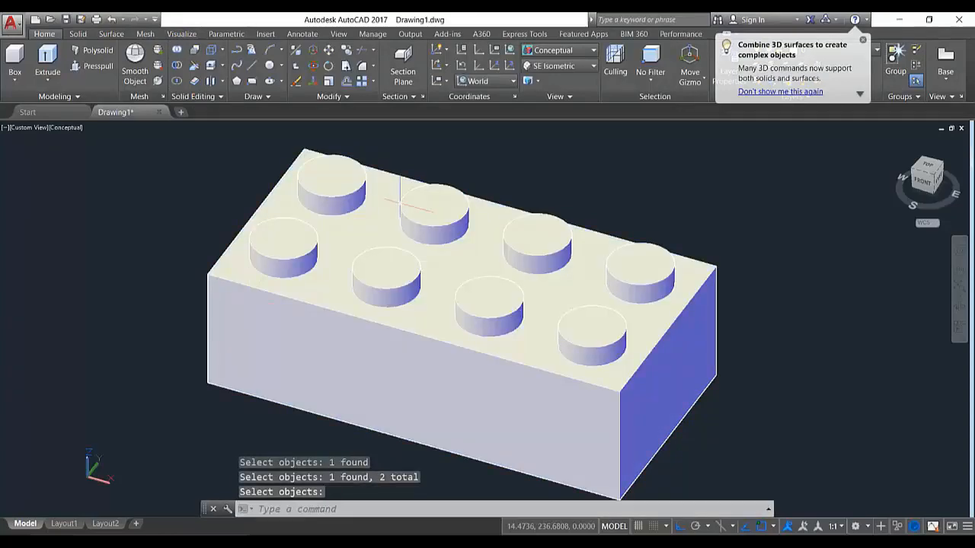
left_click(210, 335)
key("Return")
scroll(338, 312, "down", 2)
middle_click_drag(412, 412, 446, 368, "shift")
scroll(323, 347, "up", 4)
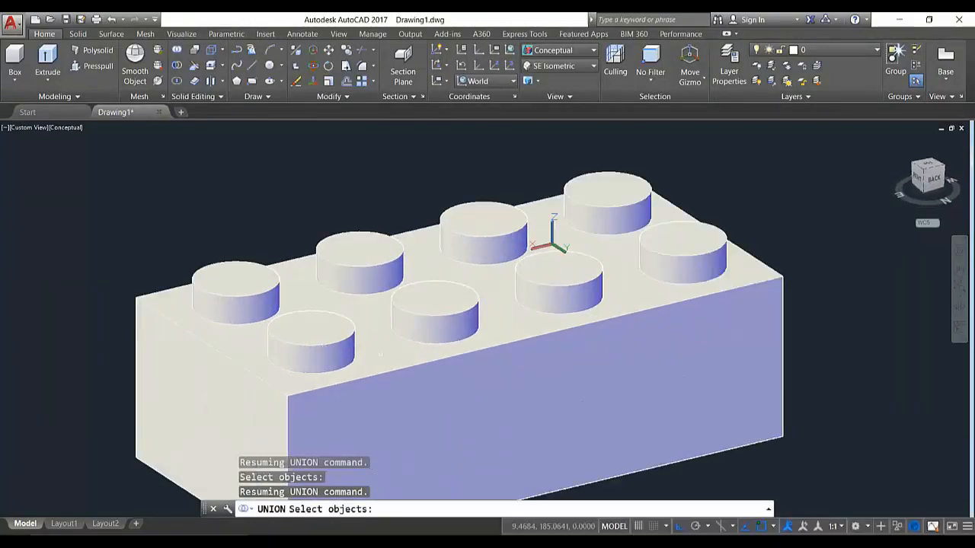
scroll(256, 163, "down", 1)
key("Return")
Step: Start an edge fillet with the Loop option, enter 2, and accept the top edge loop of the nearest corner stud
left_click(78, 33)
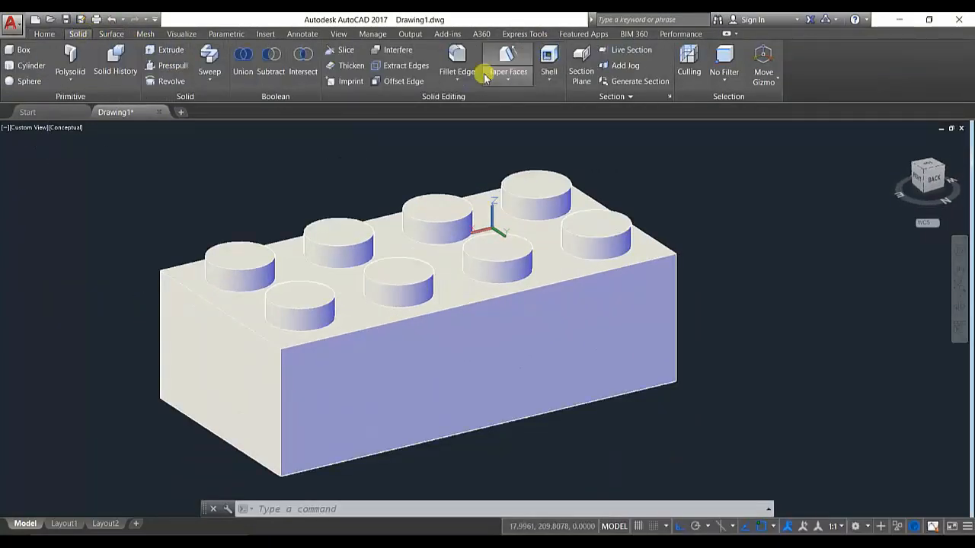
left_click(459, 62)
left_click(465, 509)
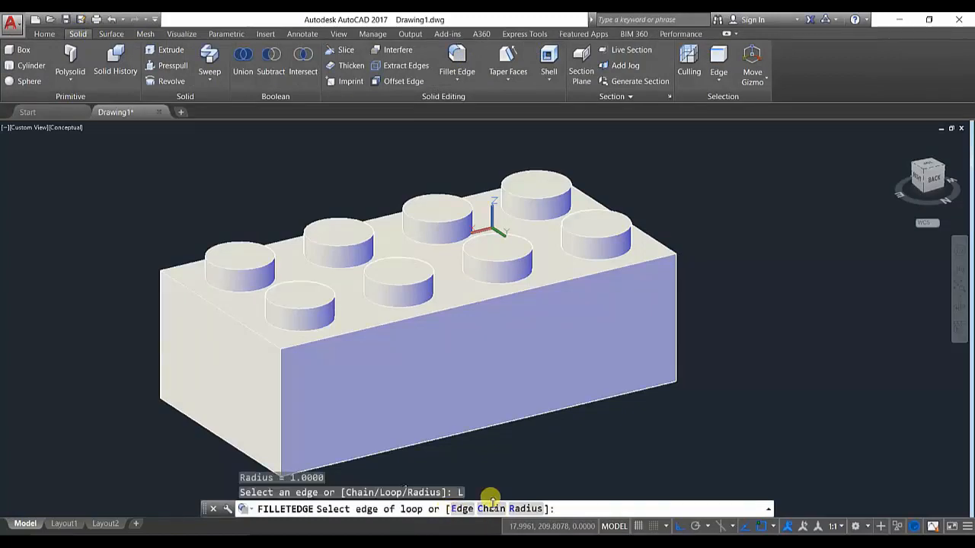
type("2")
key("Return")
scroll(313, 301, "up", 3)
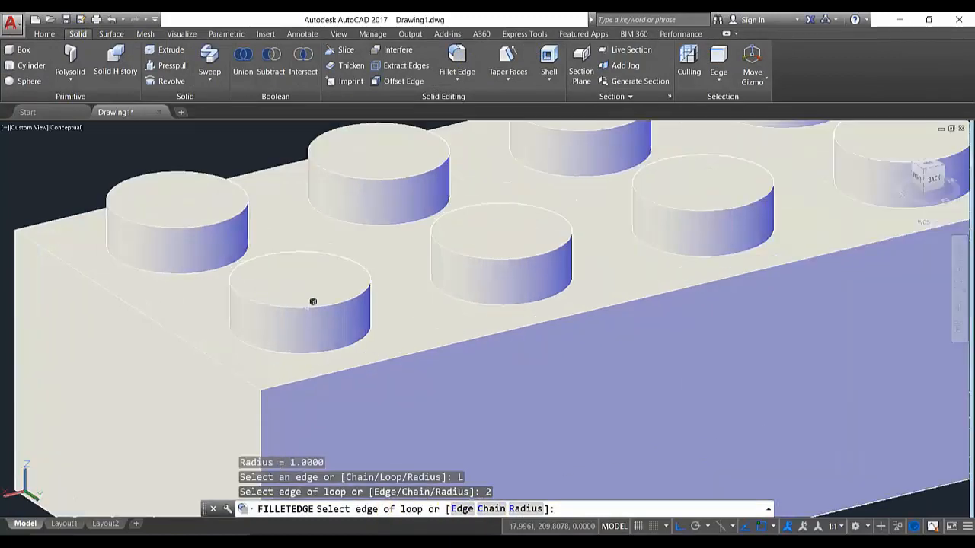
left_click(305, 305)
scroll(262, 303, "up", 8)
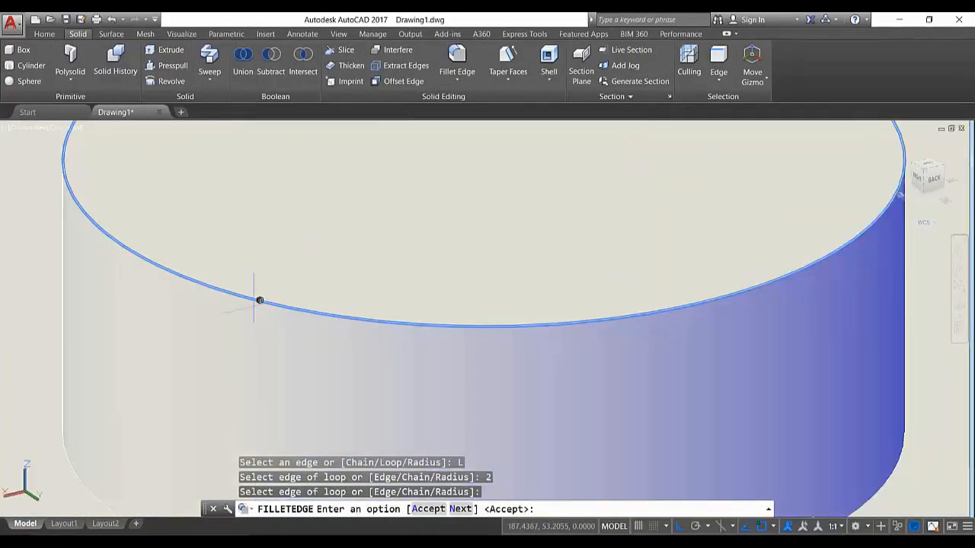
scroll(478, 495, "down", 10)
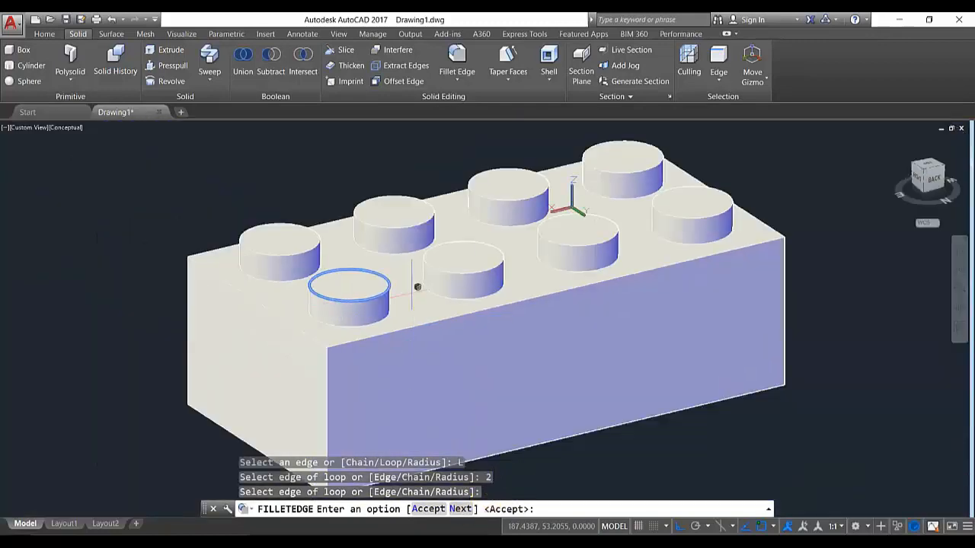
scroll(417, 286, "up", 5)
key("Return")
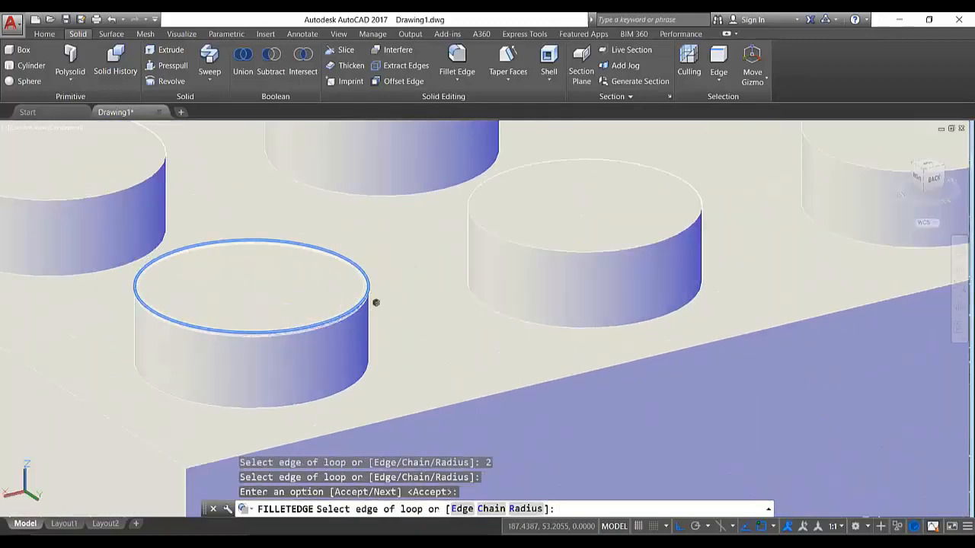
Step: Add the top edge loops of the other corner stud at this end and the second pair of studs to the fillet
left_click(131, 184)
key("Return")
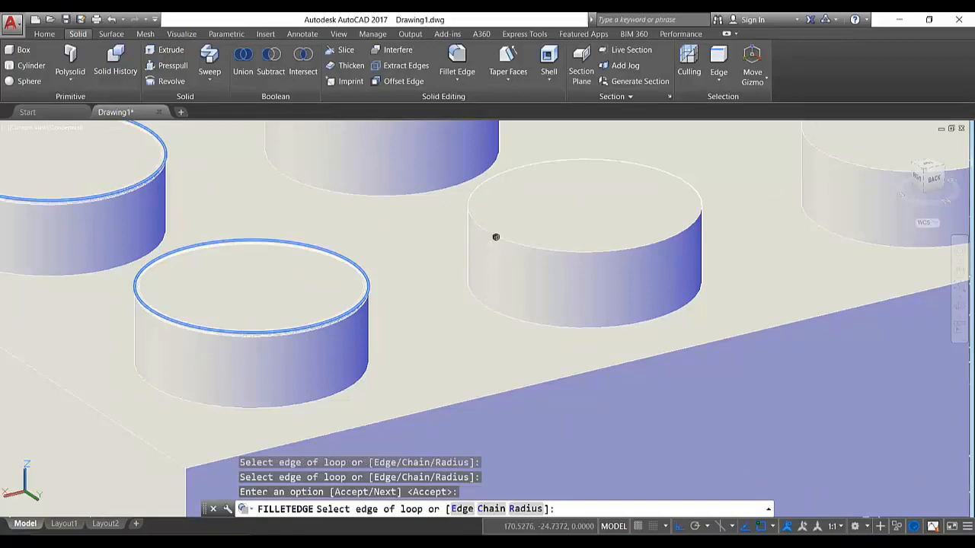
left_click(513, 238)
key("Return")
scroll(476, 191, "down", 4)
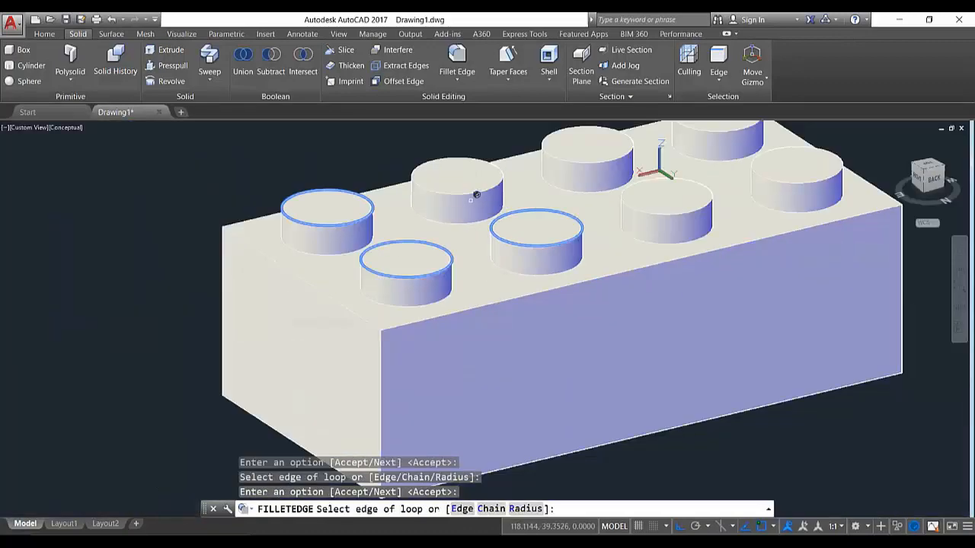
scroll(474, 183, "up", 3)
left_click(472, 190)
key("Return")
Step: Add the top edge loops of the third pair of studs to the fillet selection
scroll(381, 259, "down", 3)
middle_click_drag(602, 220, 375, 319)
scroll(347, 295, "up", 2)
scroll(346, 296, "up", 3)
left_click(463, 206)
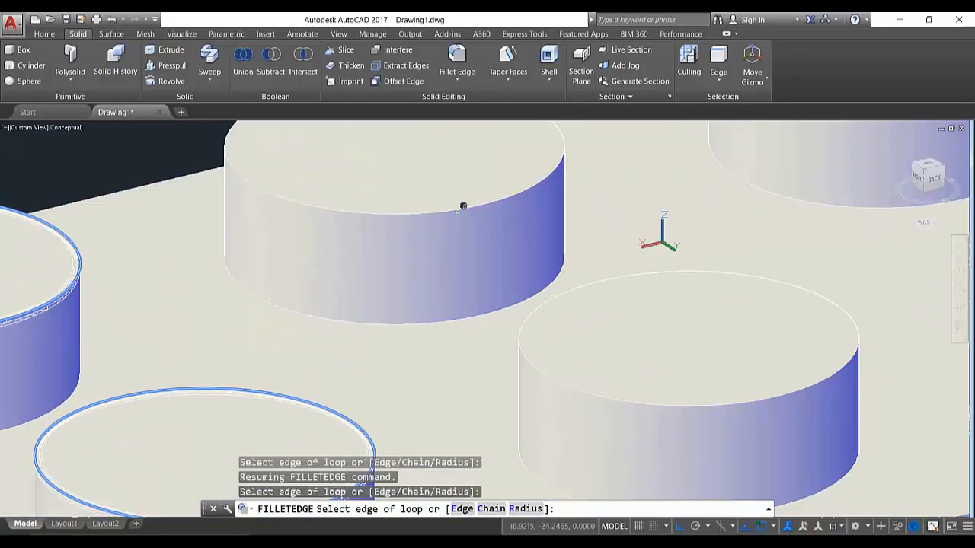
left_click(458, 208)
left_click(456, 207)
key("Return")
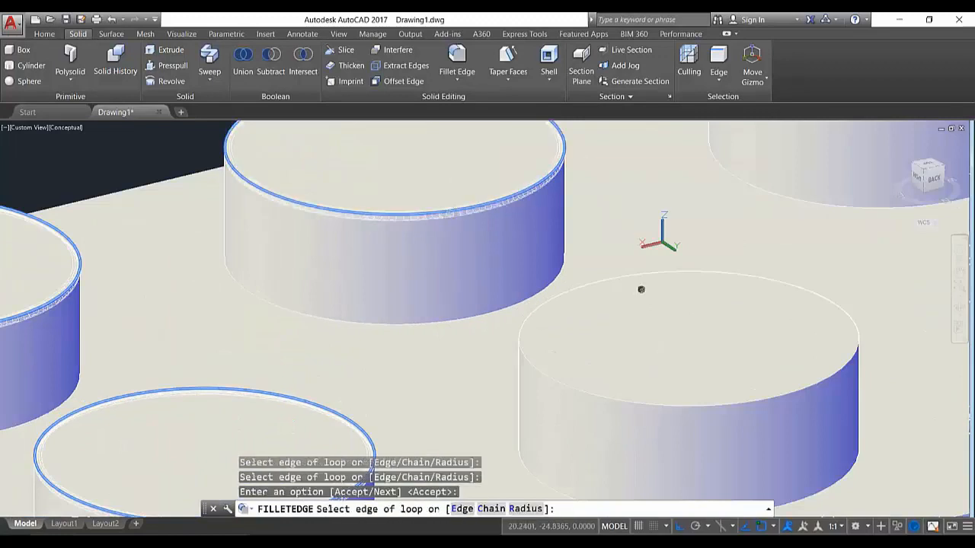
left_click(569, 379)
key("Return")
Step: Add the top edge loops of the last two studs and apply the fillet to all eight studs
middle_click_drag(707, 287, 298, 400, "shift")
left_click(495, 220)
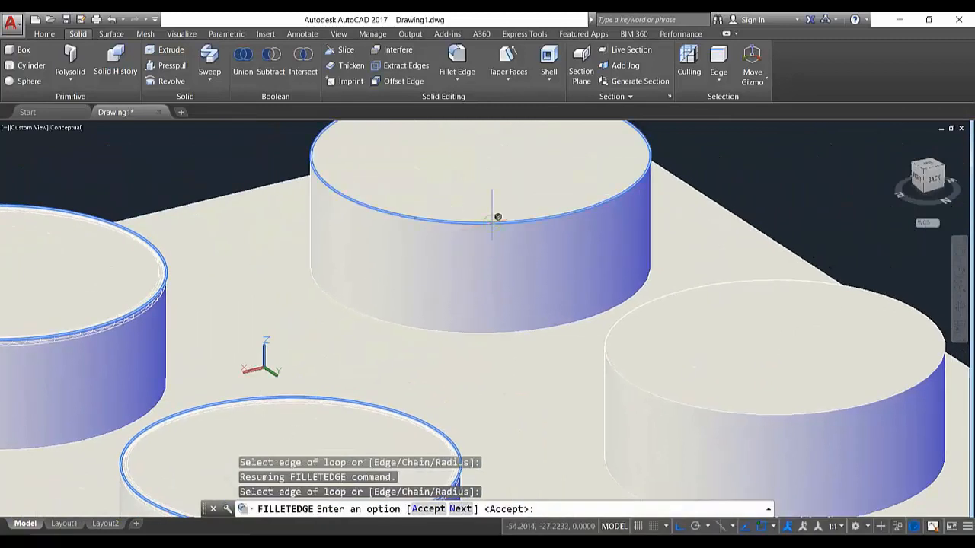
key("Return")
left_click(653, 385)
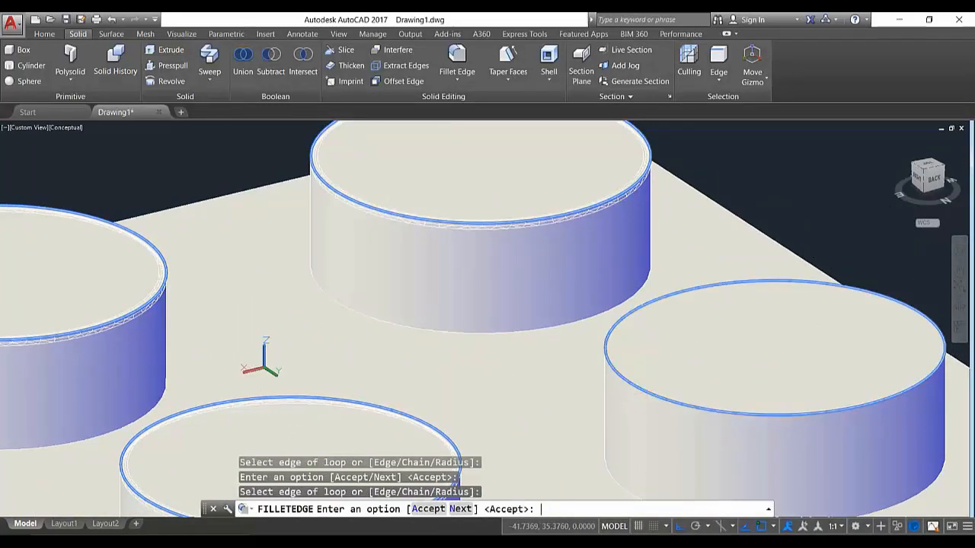
key("Return")
scroll(487, 297, "down", 5)
scroll(487, 297, "down", 2)
scroll(472, 358, "up", 3)
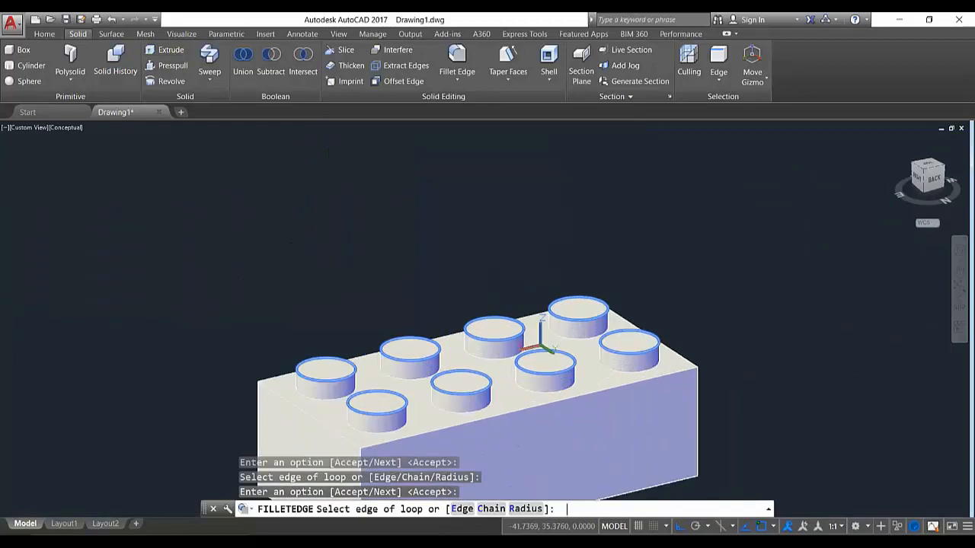
key("Return")
key("Return")
scroll(445, 407, "up", 5)
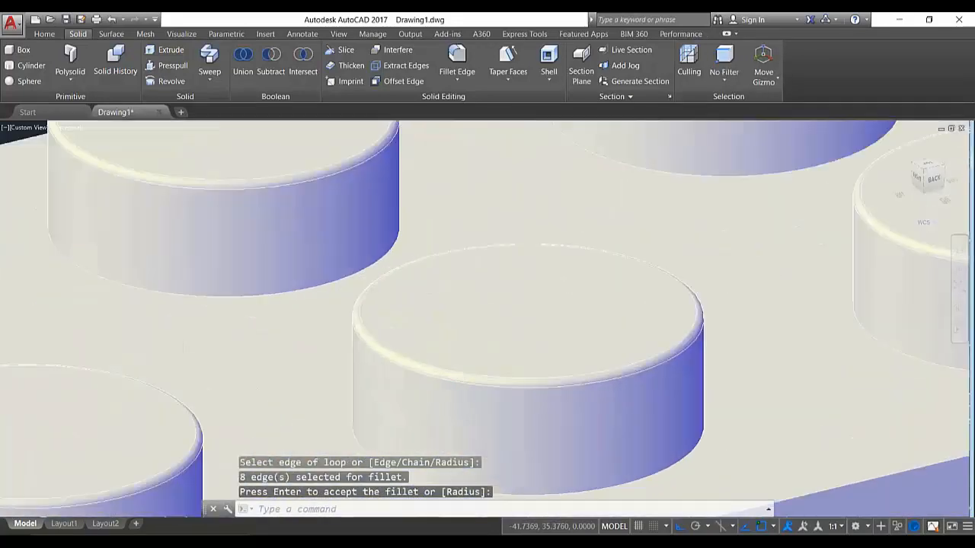
scroll(450, 351, "down", 6)
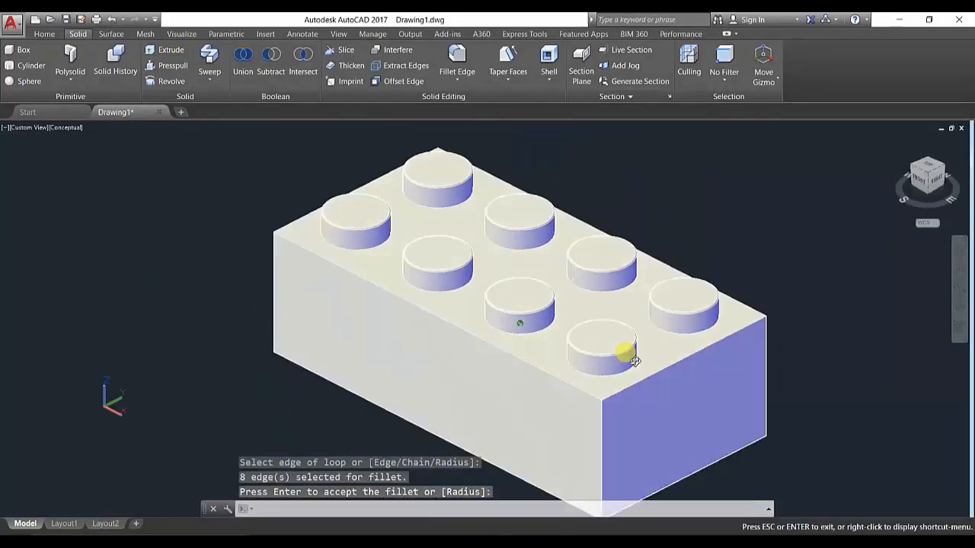